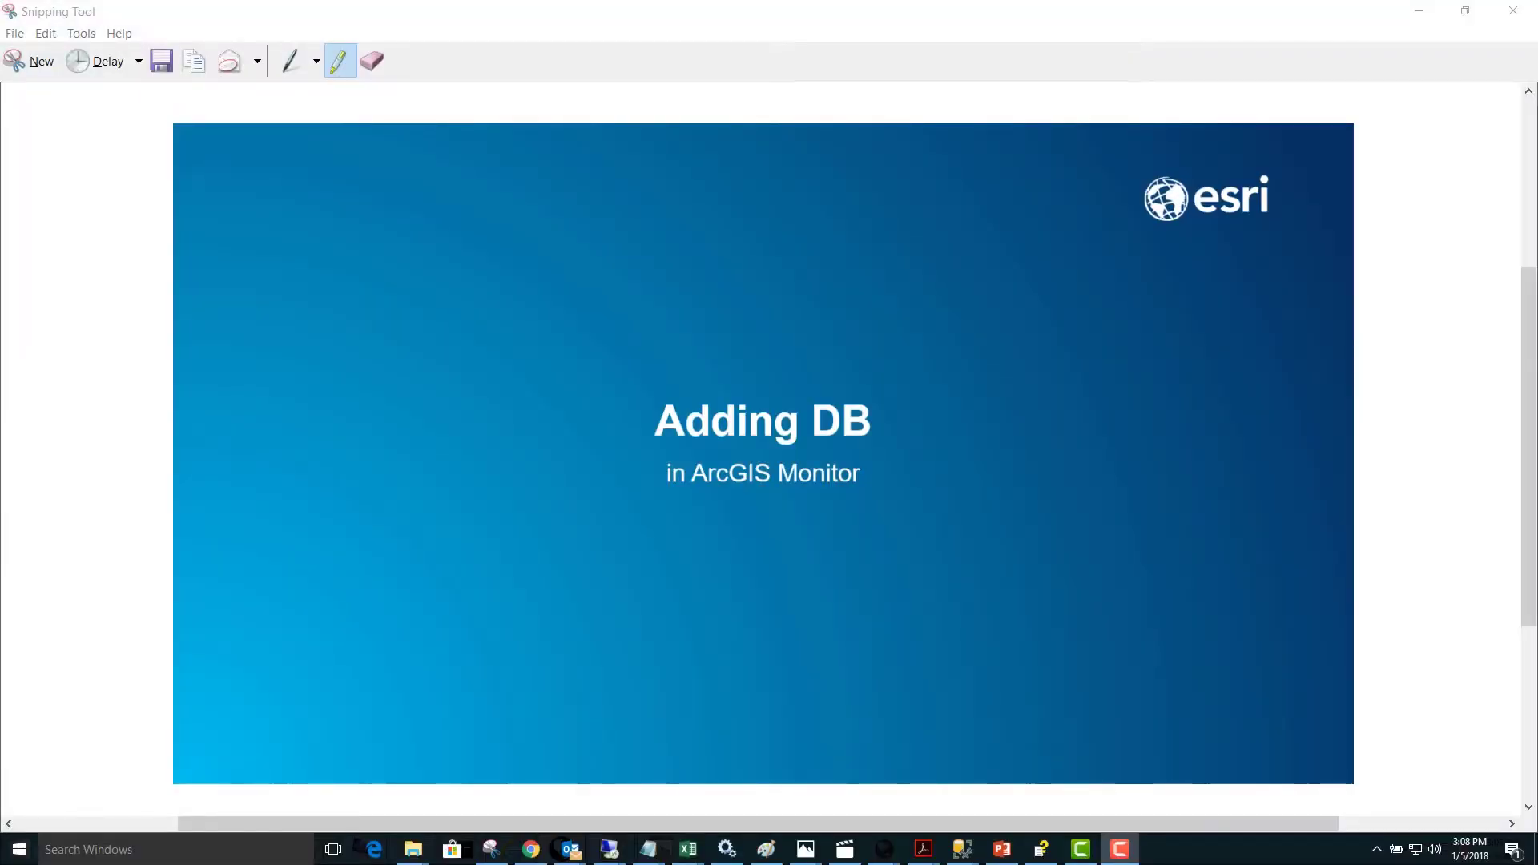
Step: Switch to the ArcGIS Monitor Help window showing the 'Adding a DB' topic
key("alt+Tab")
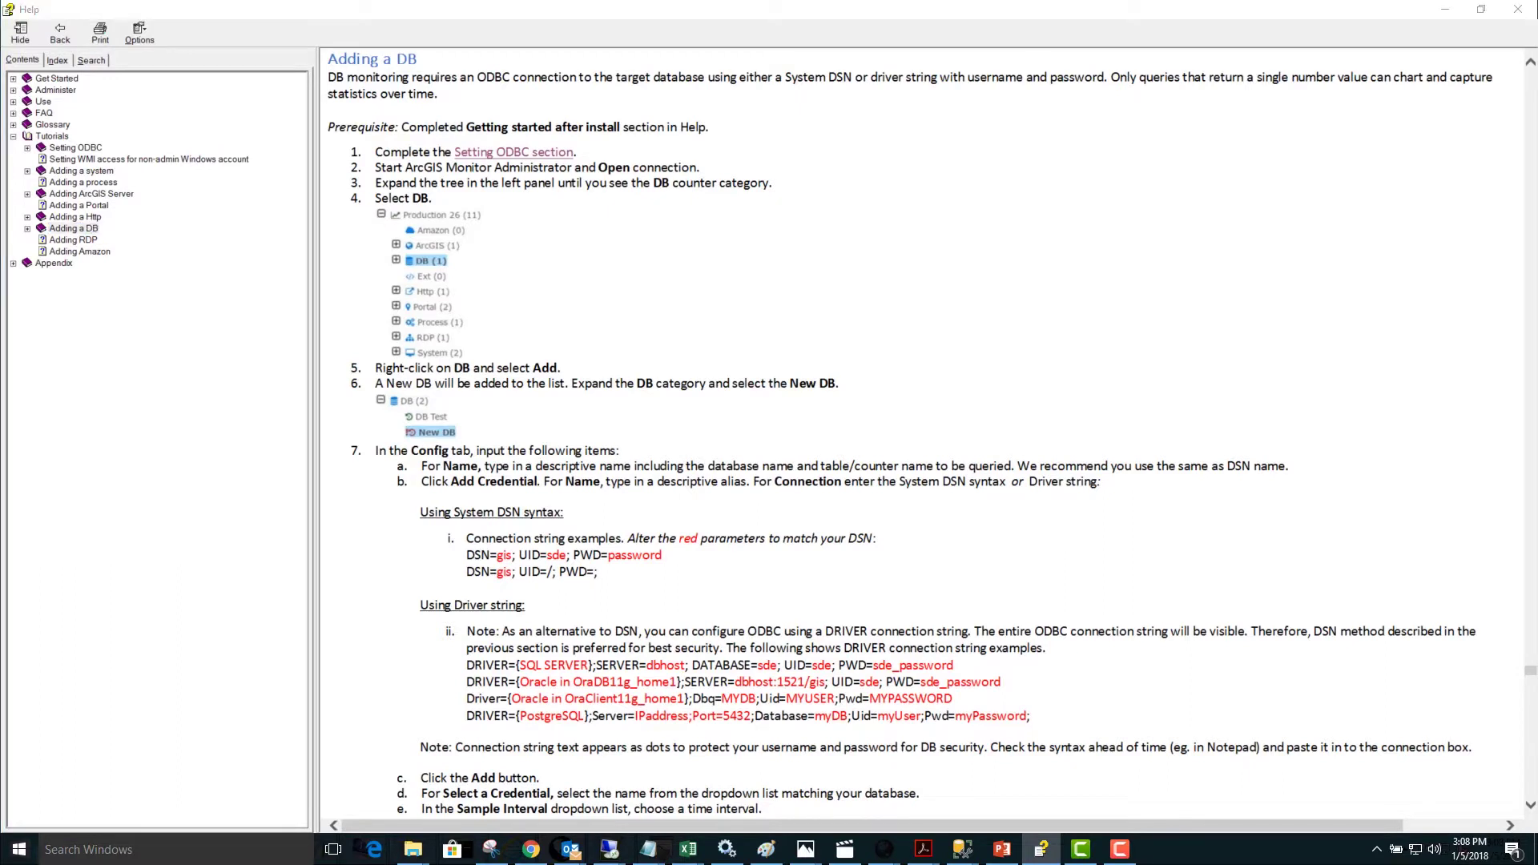
Step: On the remote server, open ODBC Data Sources (64-bit) and check its Drivers list for SQL Server
left_click(650, 851)
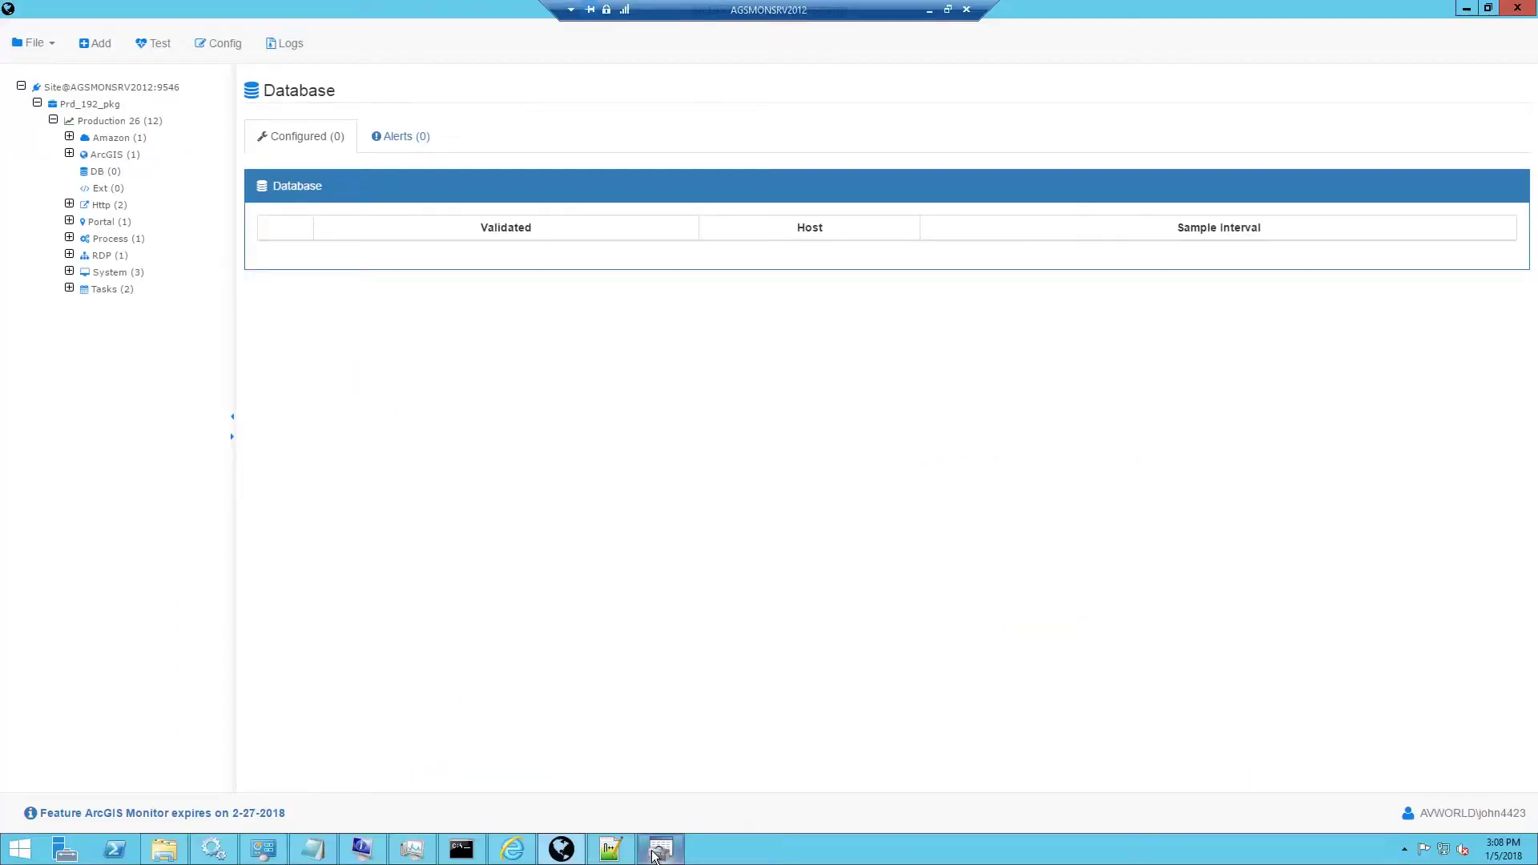
left_click(24, 855)
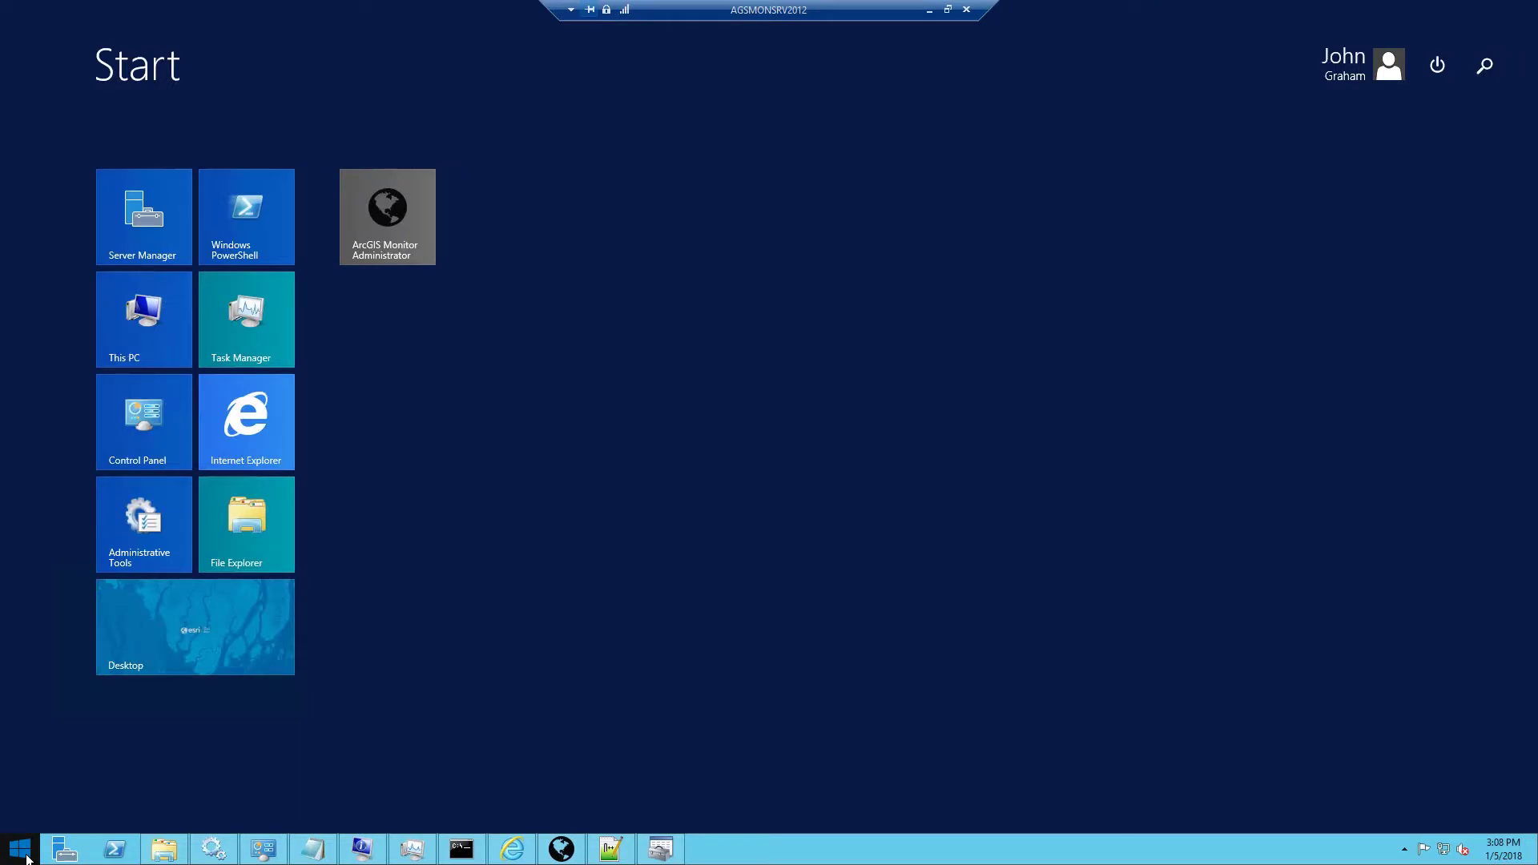
type("odbc Data Sources (64-bit")
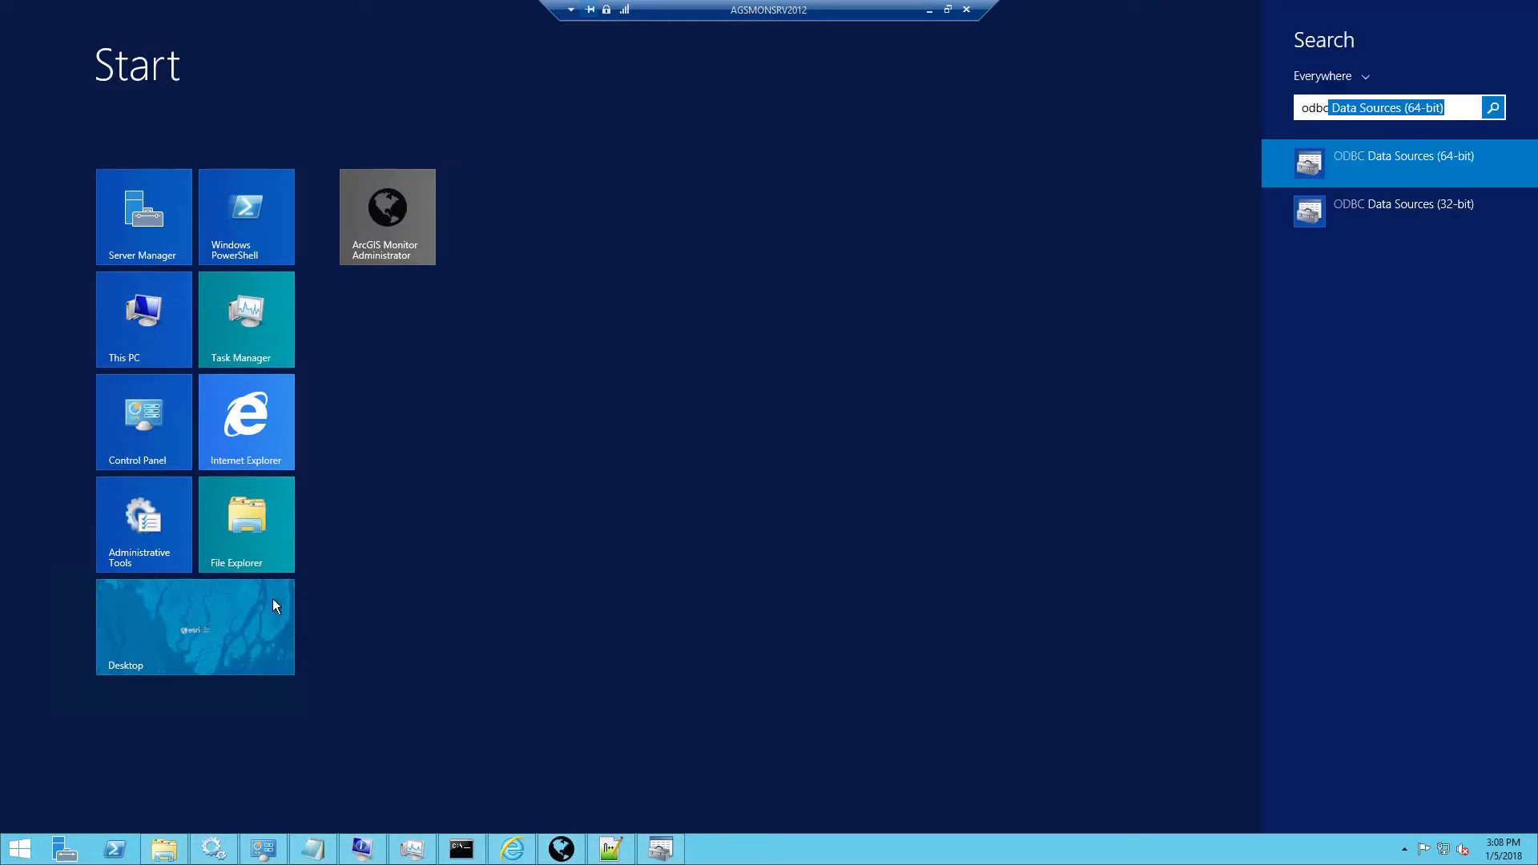
left_click(1421, 162)
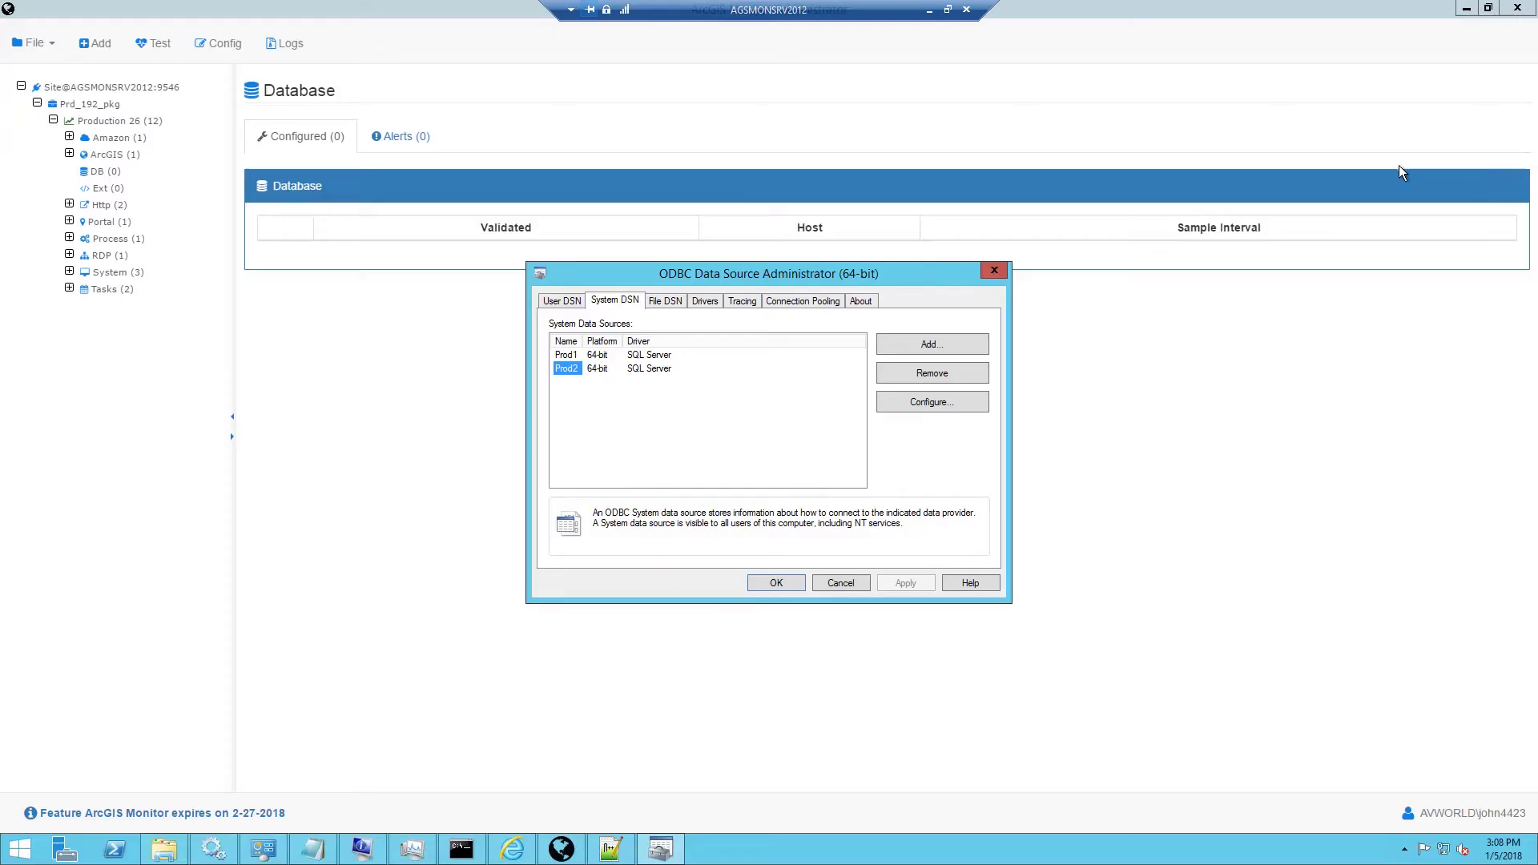
left_click(704, 302)
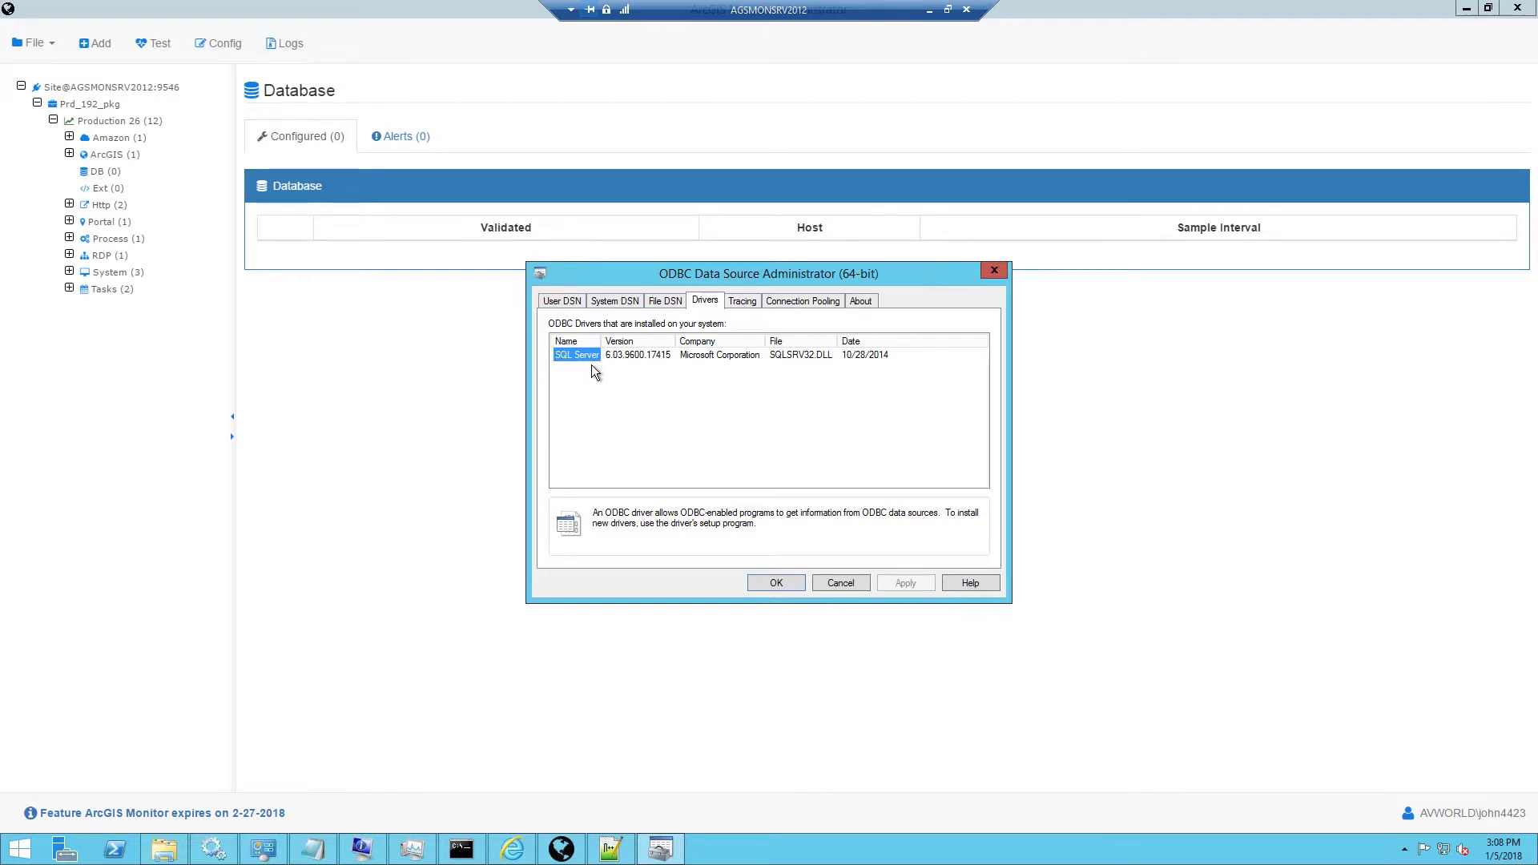
Step: Add a SQL Server system DSN named prod3, description prod3, with server eistreports
left_click(616, 301)
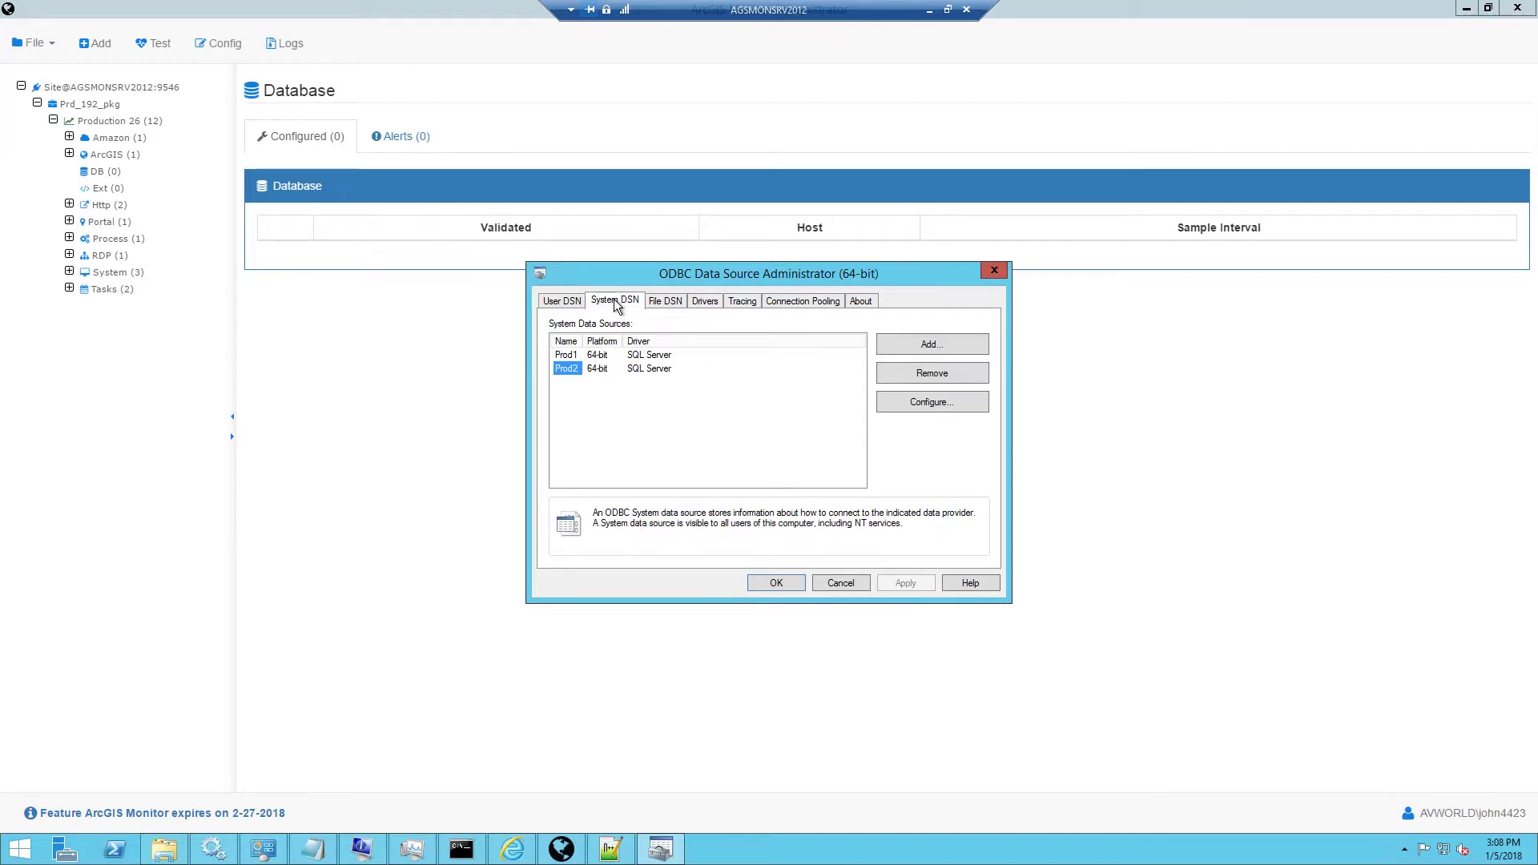
left_click(931, 346)
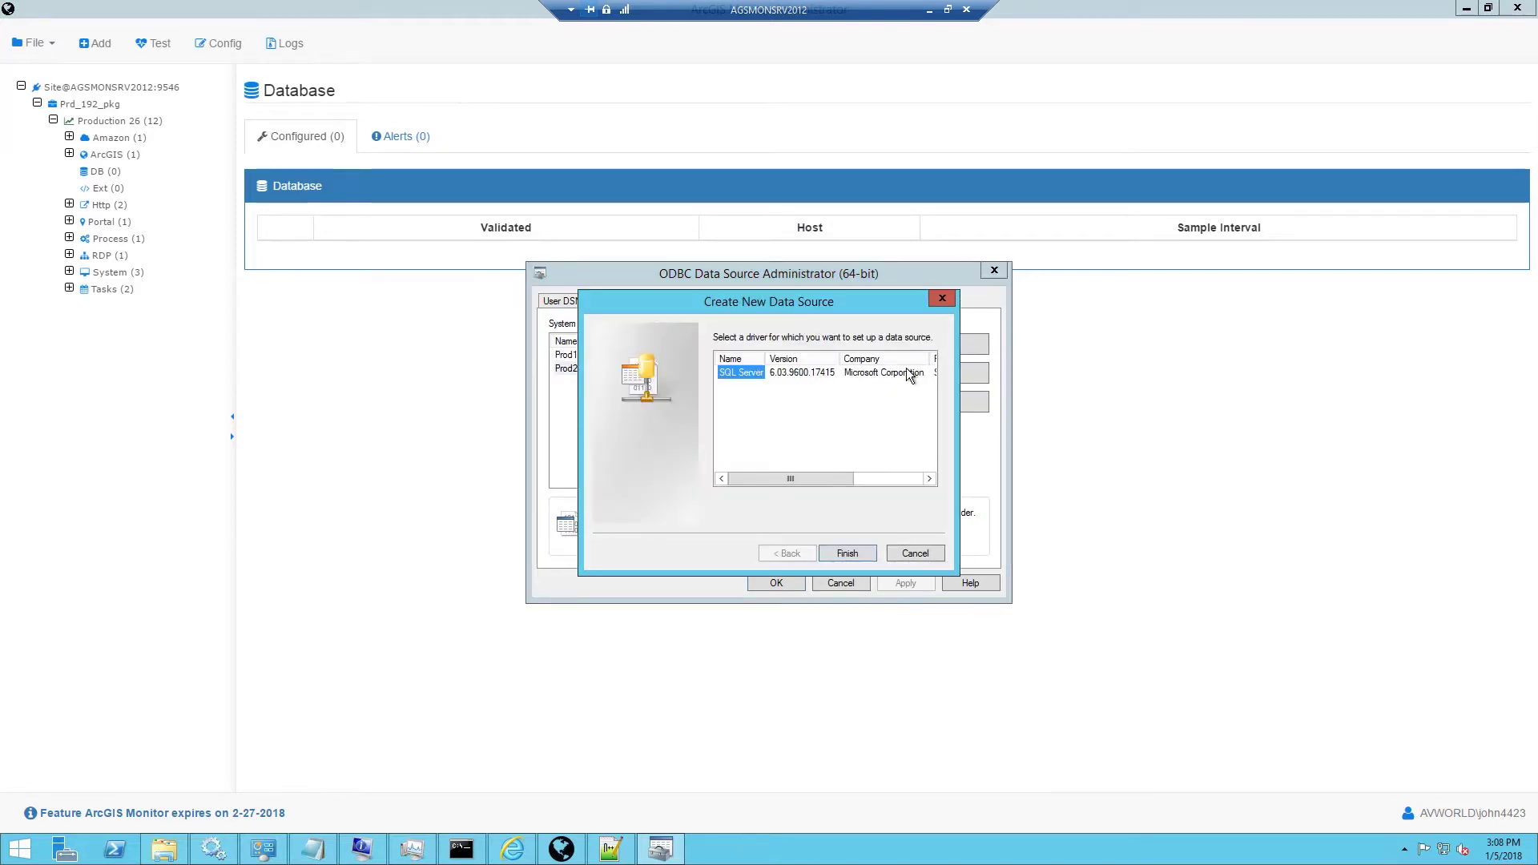
left_click(848, 553)
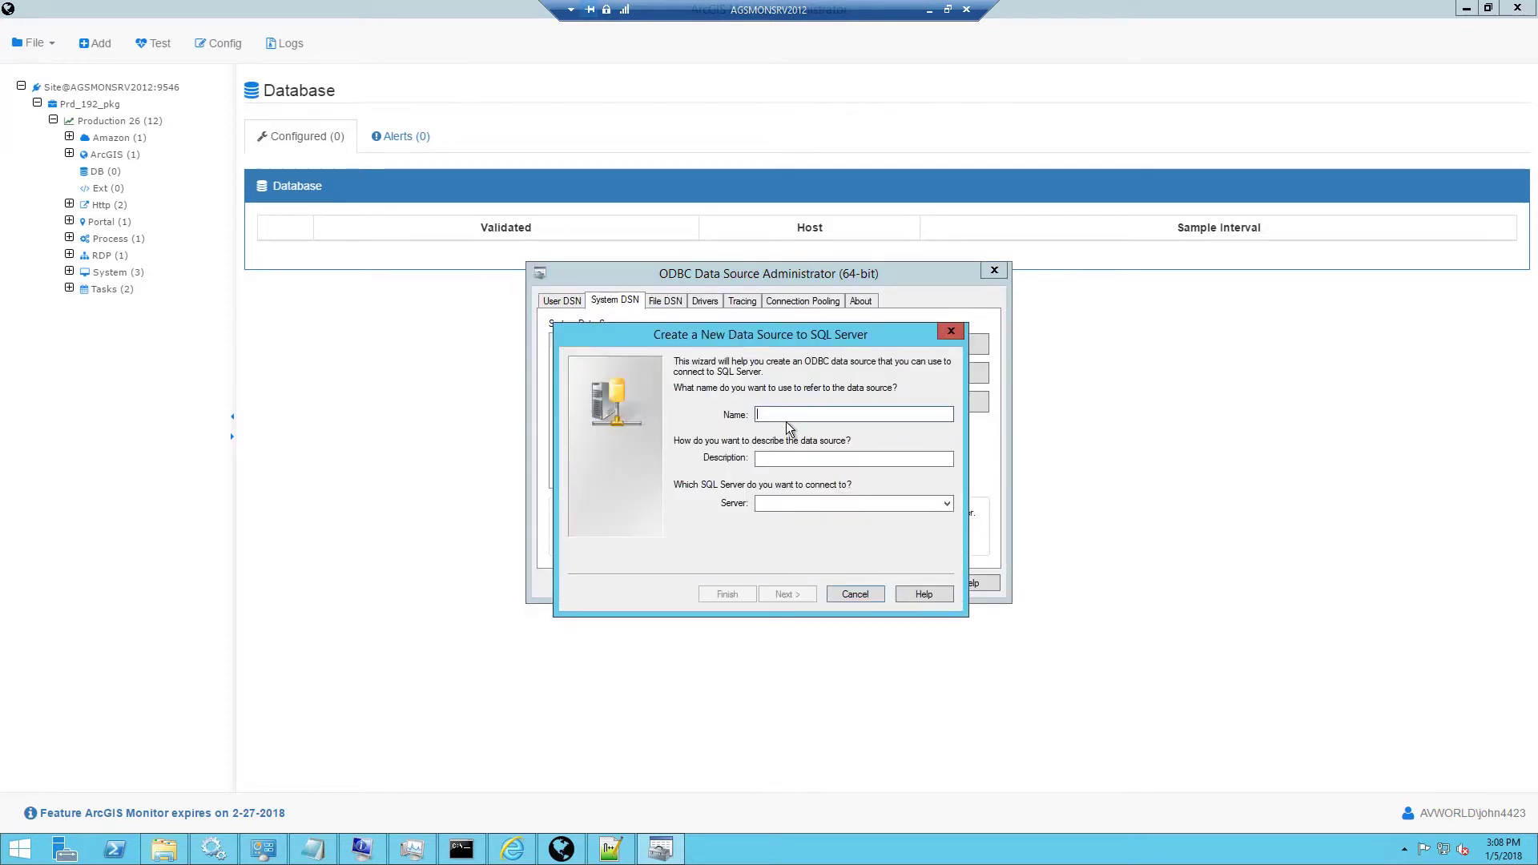
type("pr")
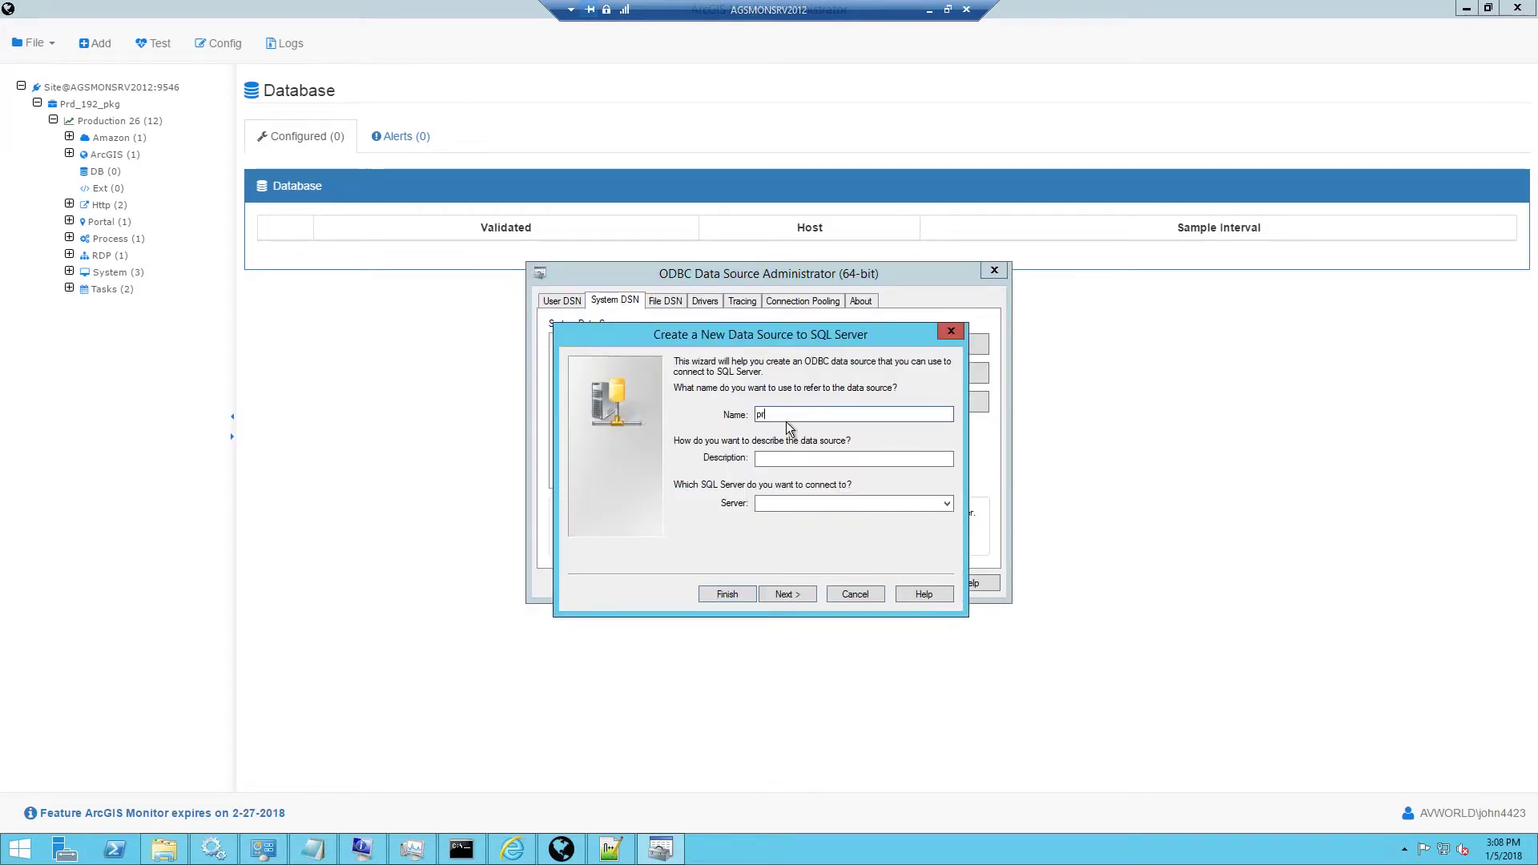
type("od3")
left_click(781, 457)
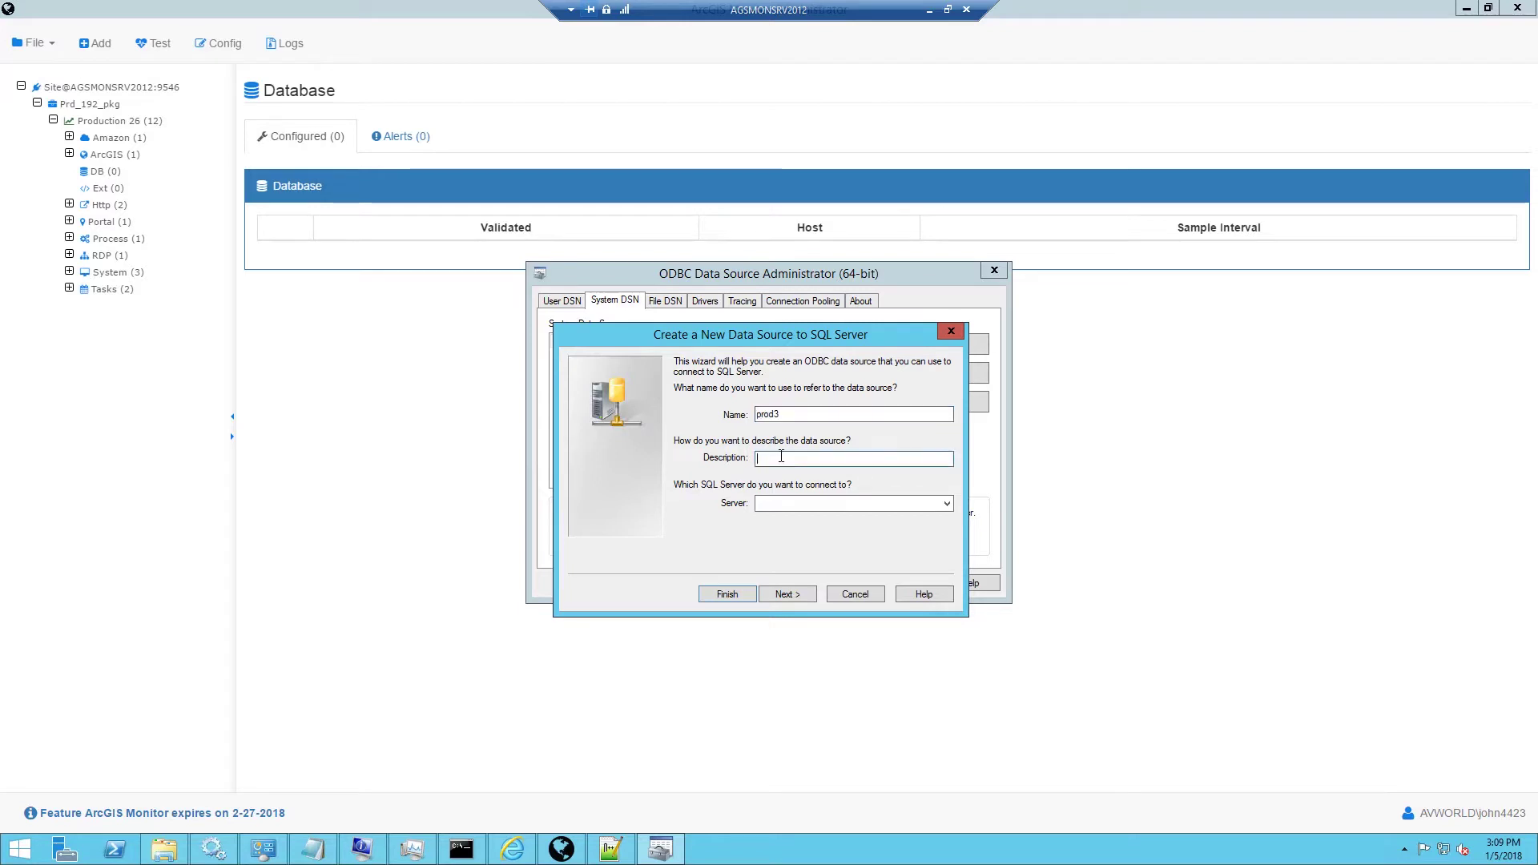
type("prod3")
left_click(801, 500)
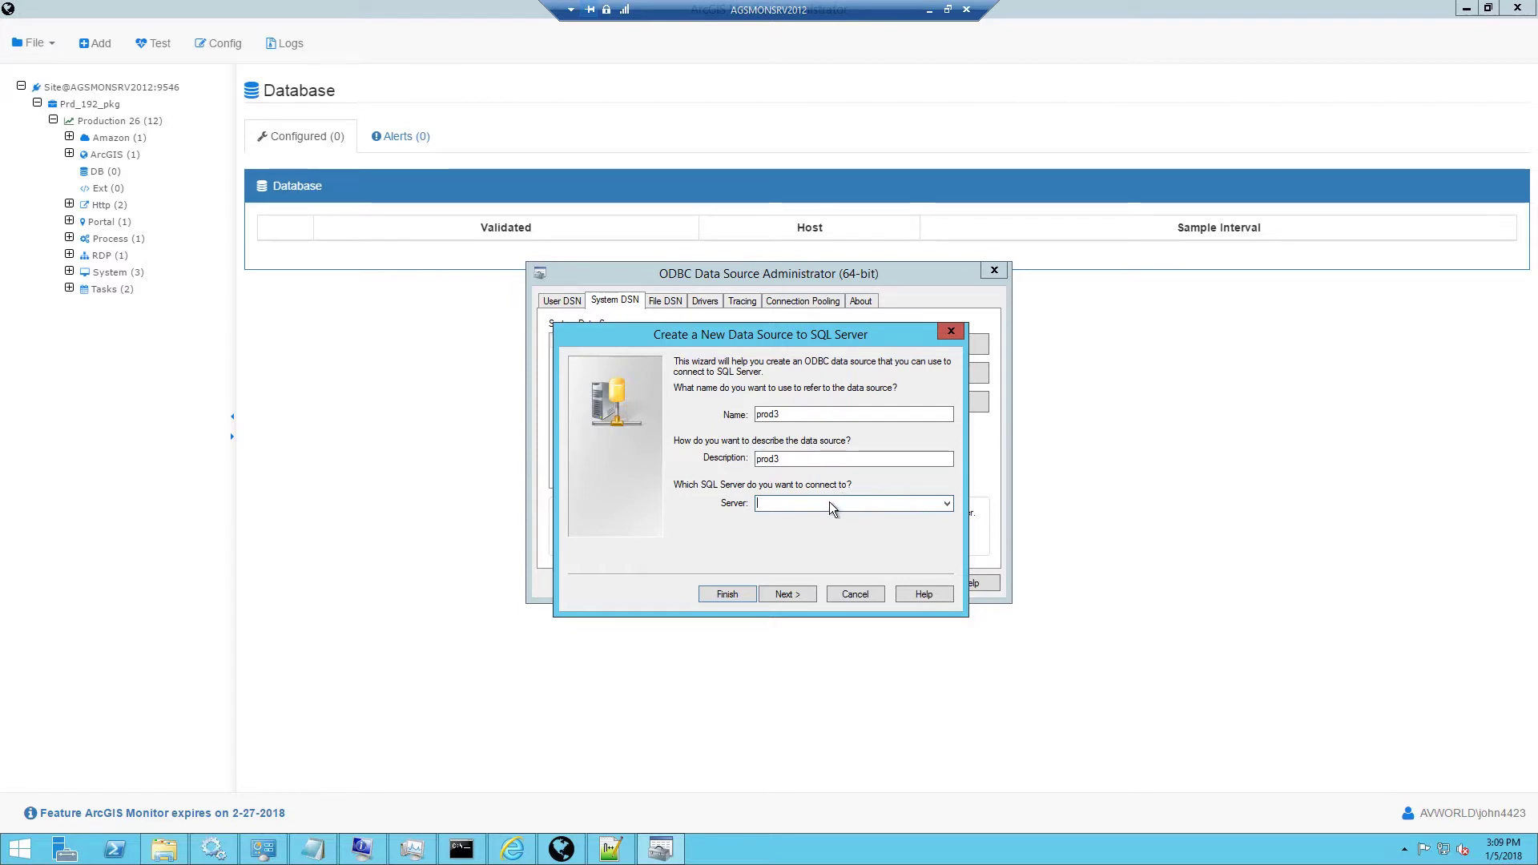
type("eistreports")
Step: Switch prod3 to SQL Server authentication and enter the login ID and password
left_click(793, 592)
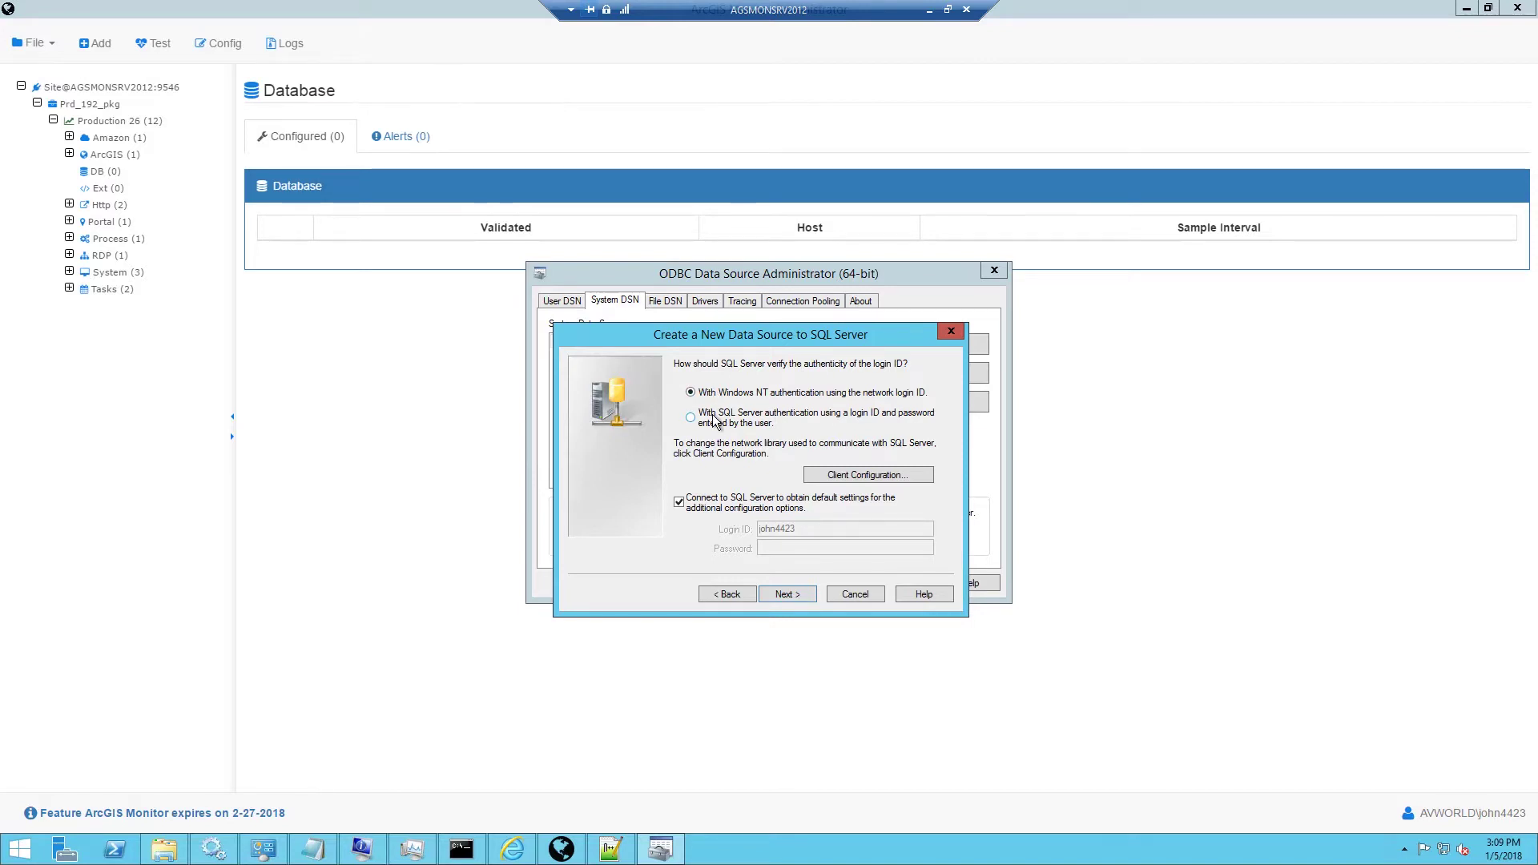
left_click(716, 421)
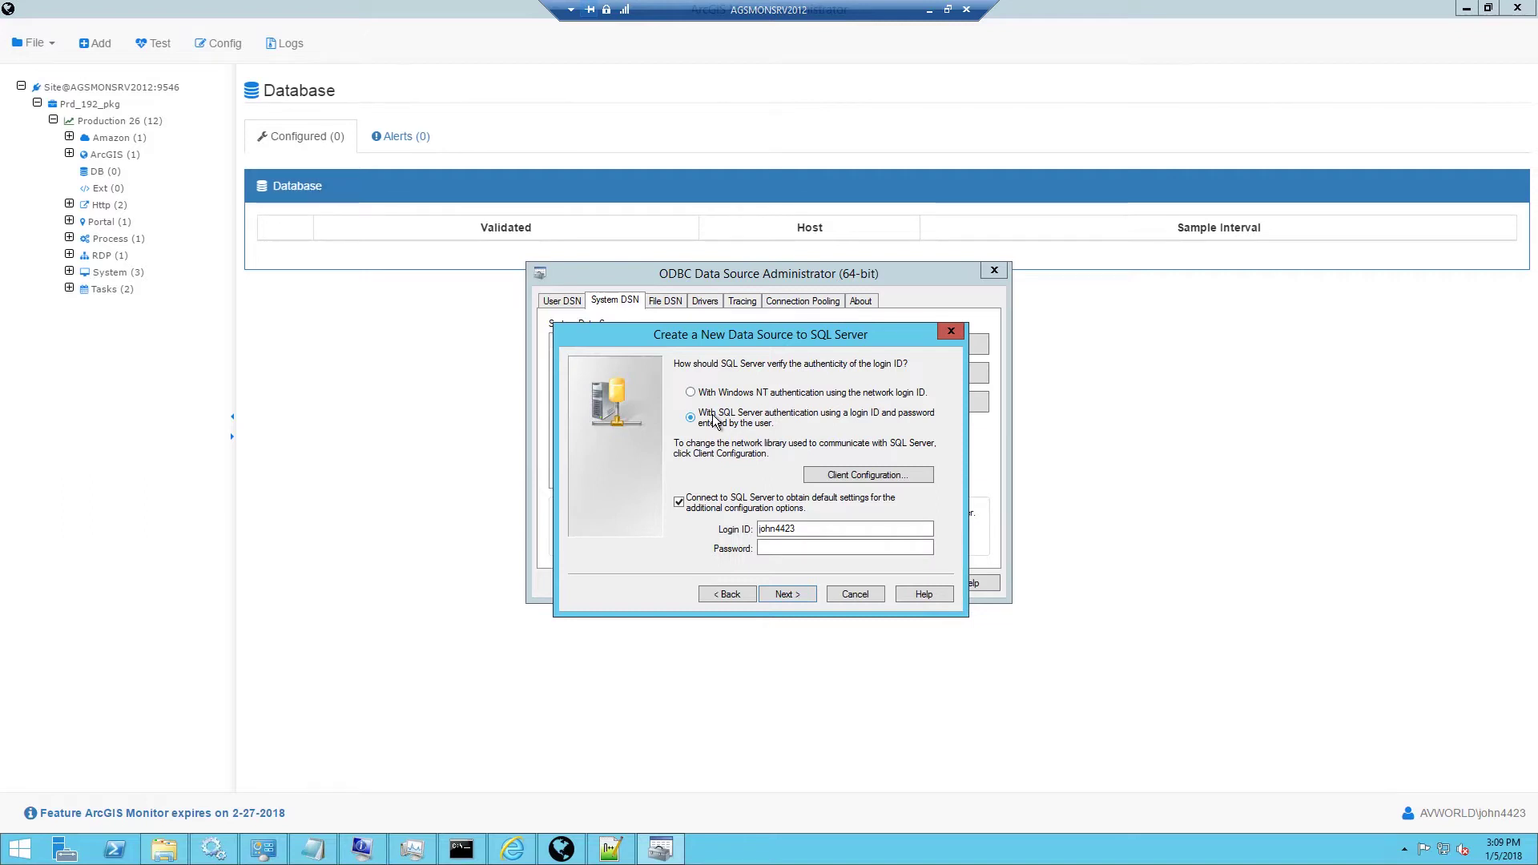
left_click_drag(801, 529, 717, 526)
type("test")
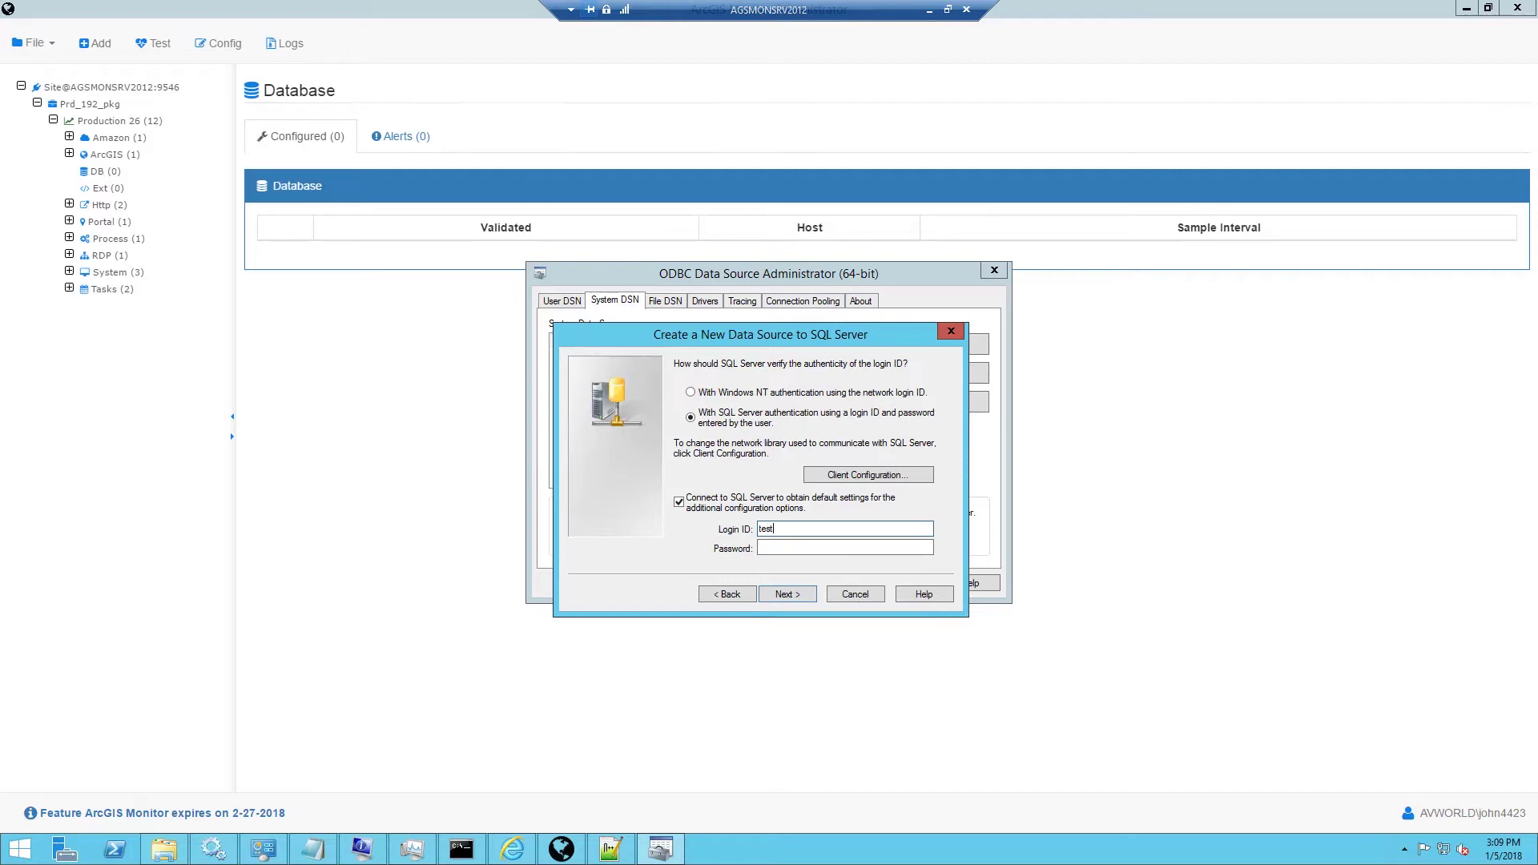
left_click(822, 550)
type("tes")
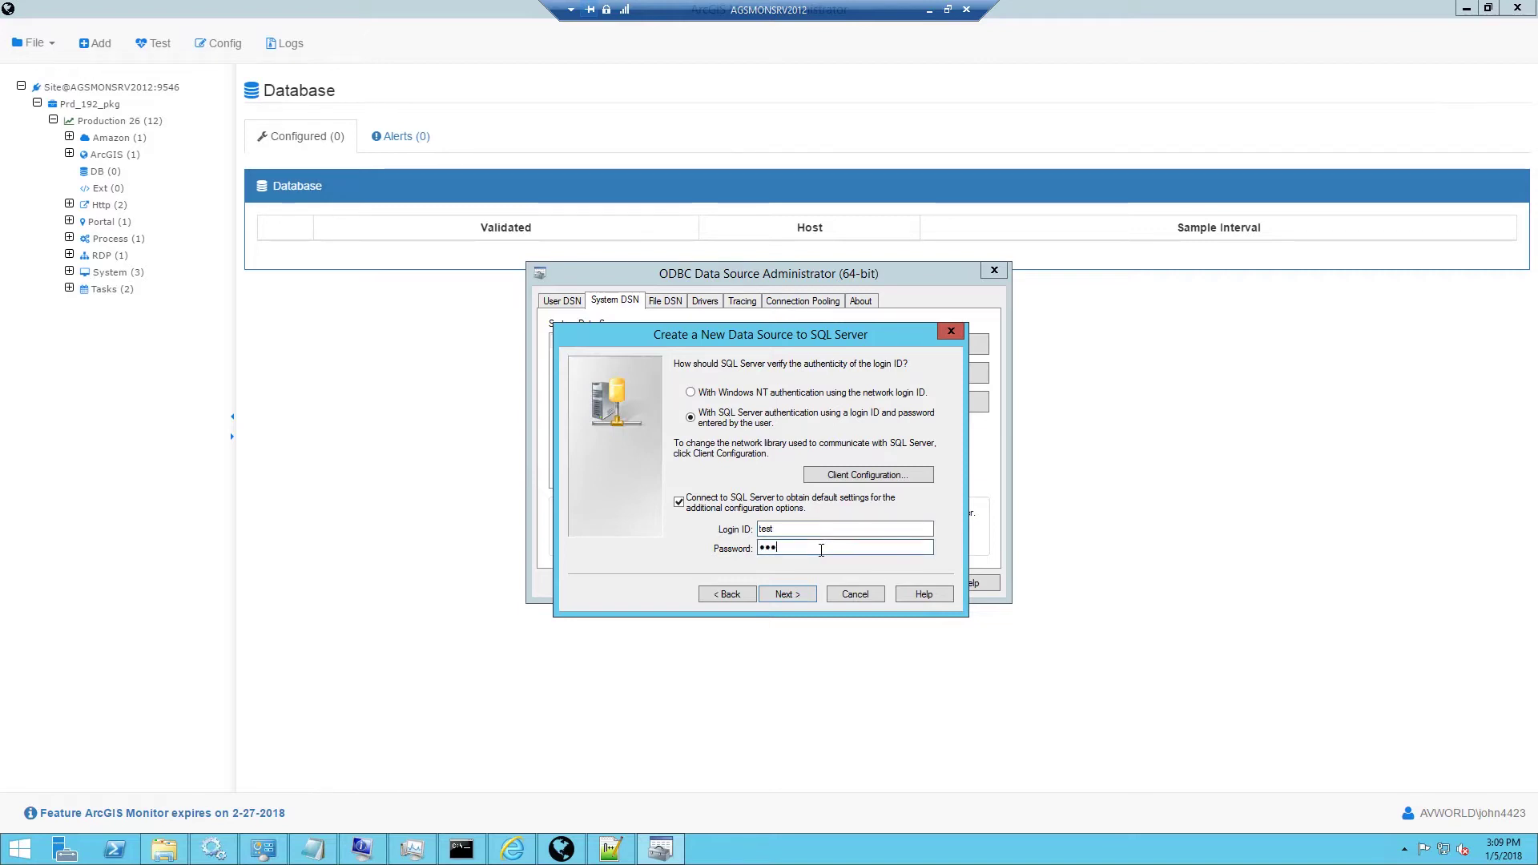
Step: Accept the default database options and finish creating the prod3 data source
left_click(789, 594)
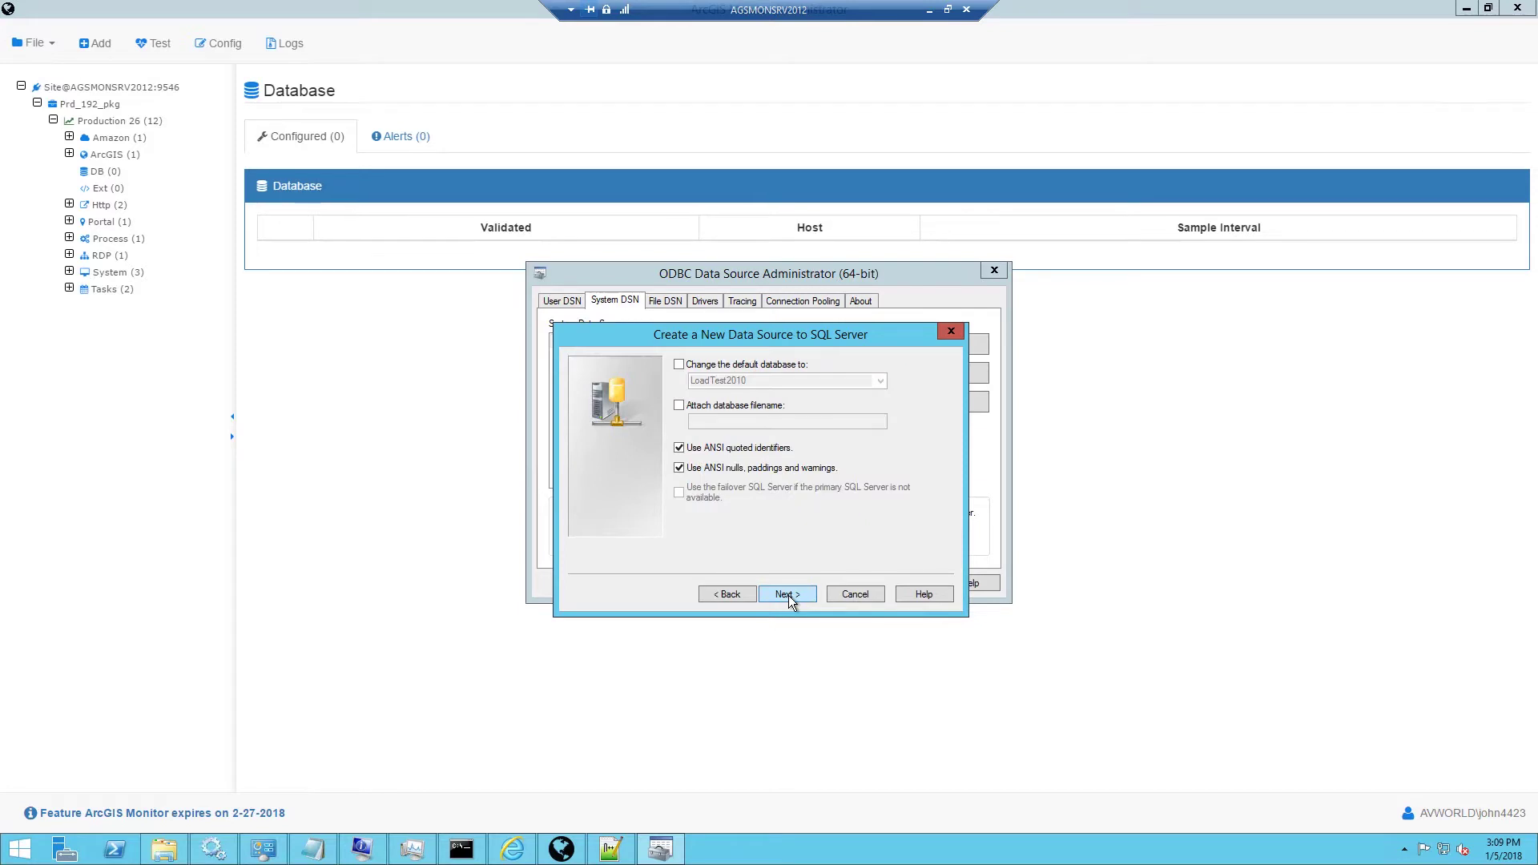
left_click(788, 594)
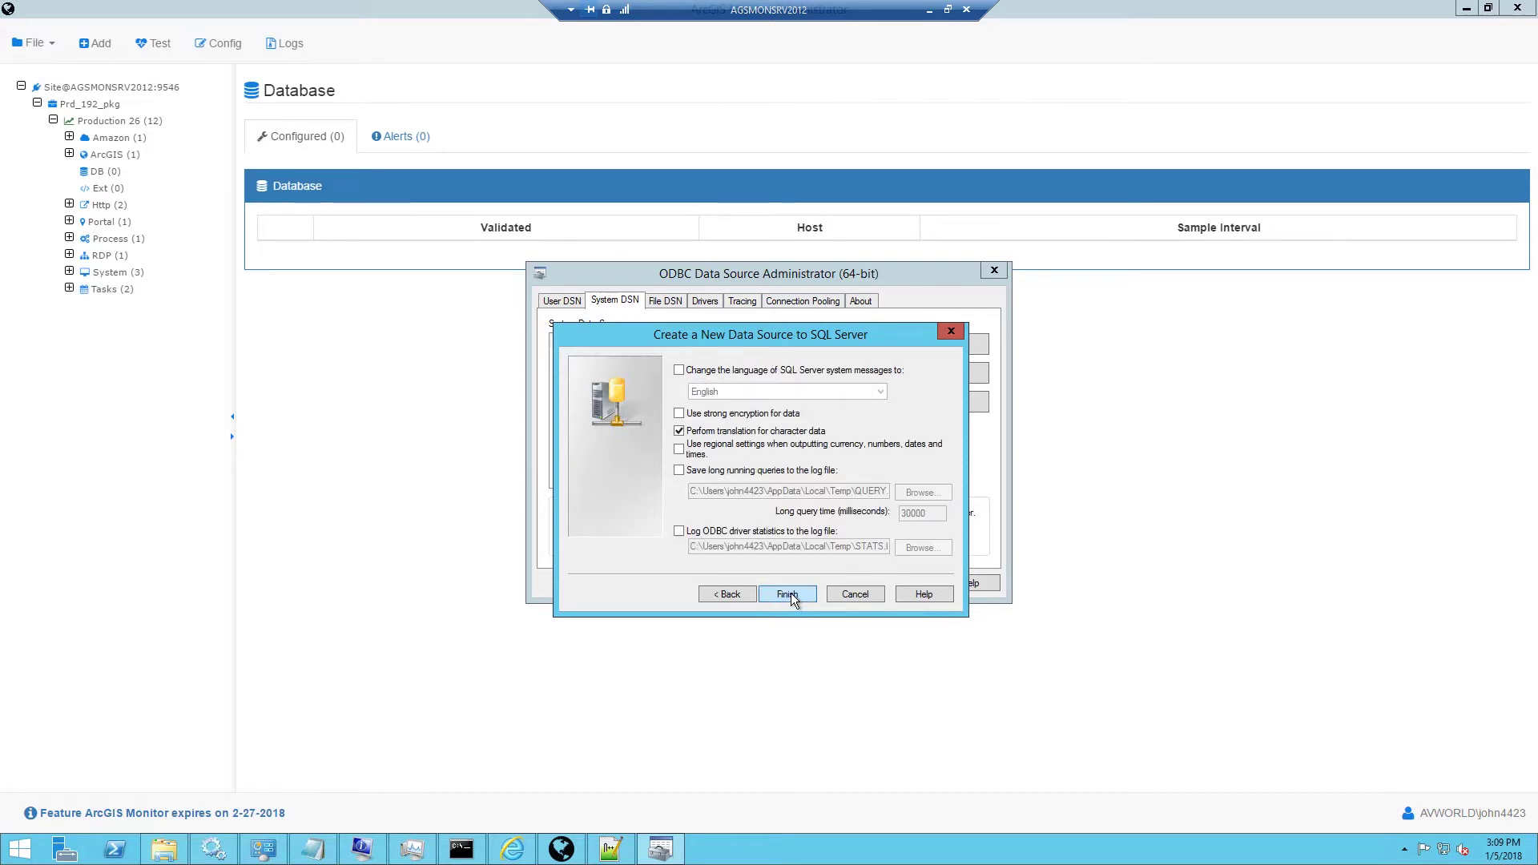
left_click(788, 594)
Step: Test prod3, confirm TESTS COMPLETED SUCCESSFULLY!, and save it to the System DSN list
left_click(717, 605)
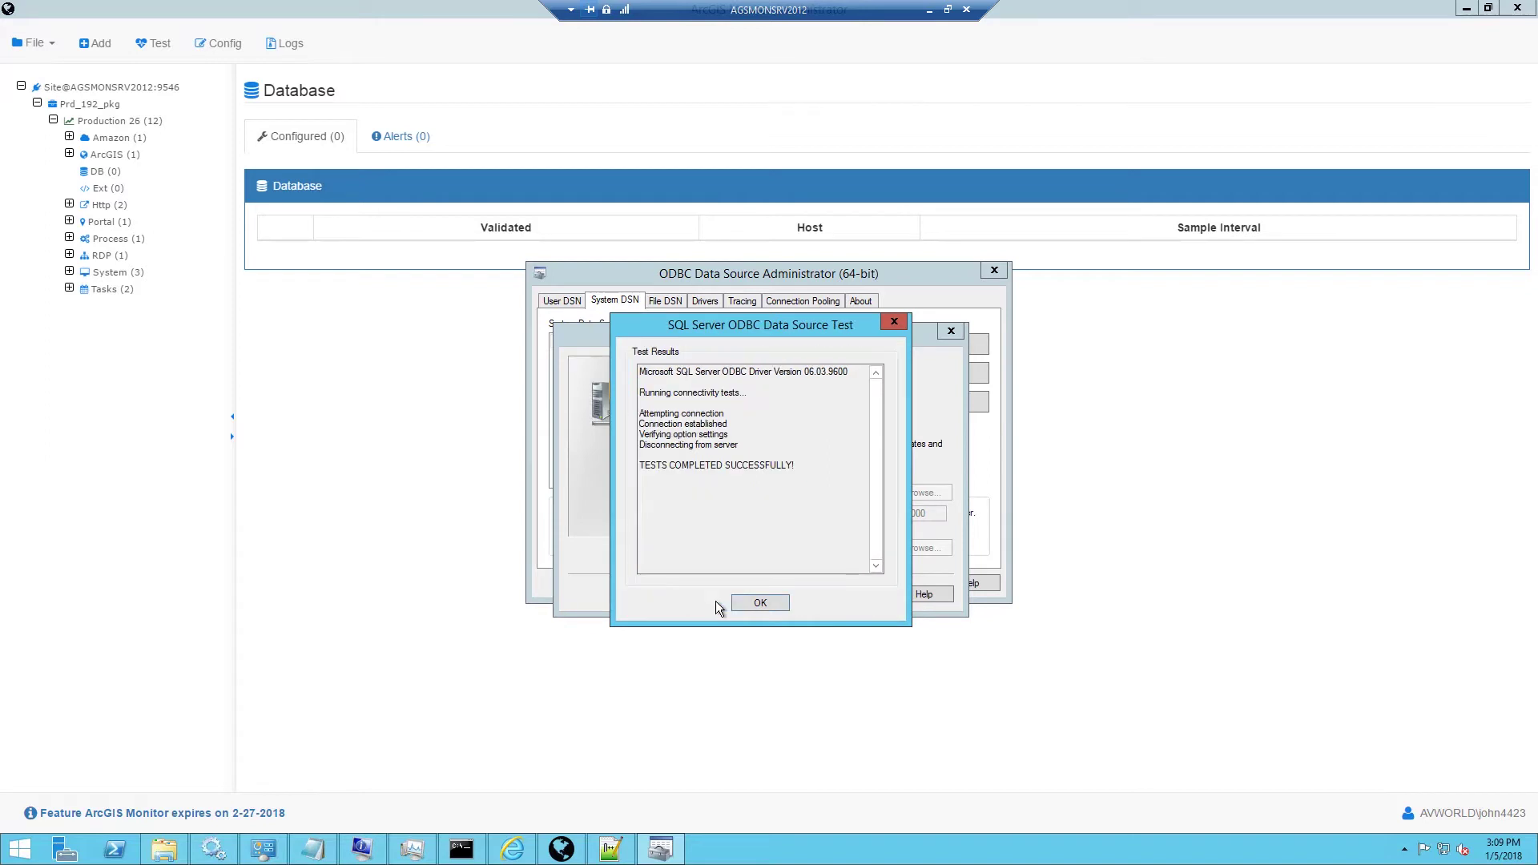
left_click_drag(800, 468, 599, 468)
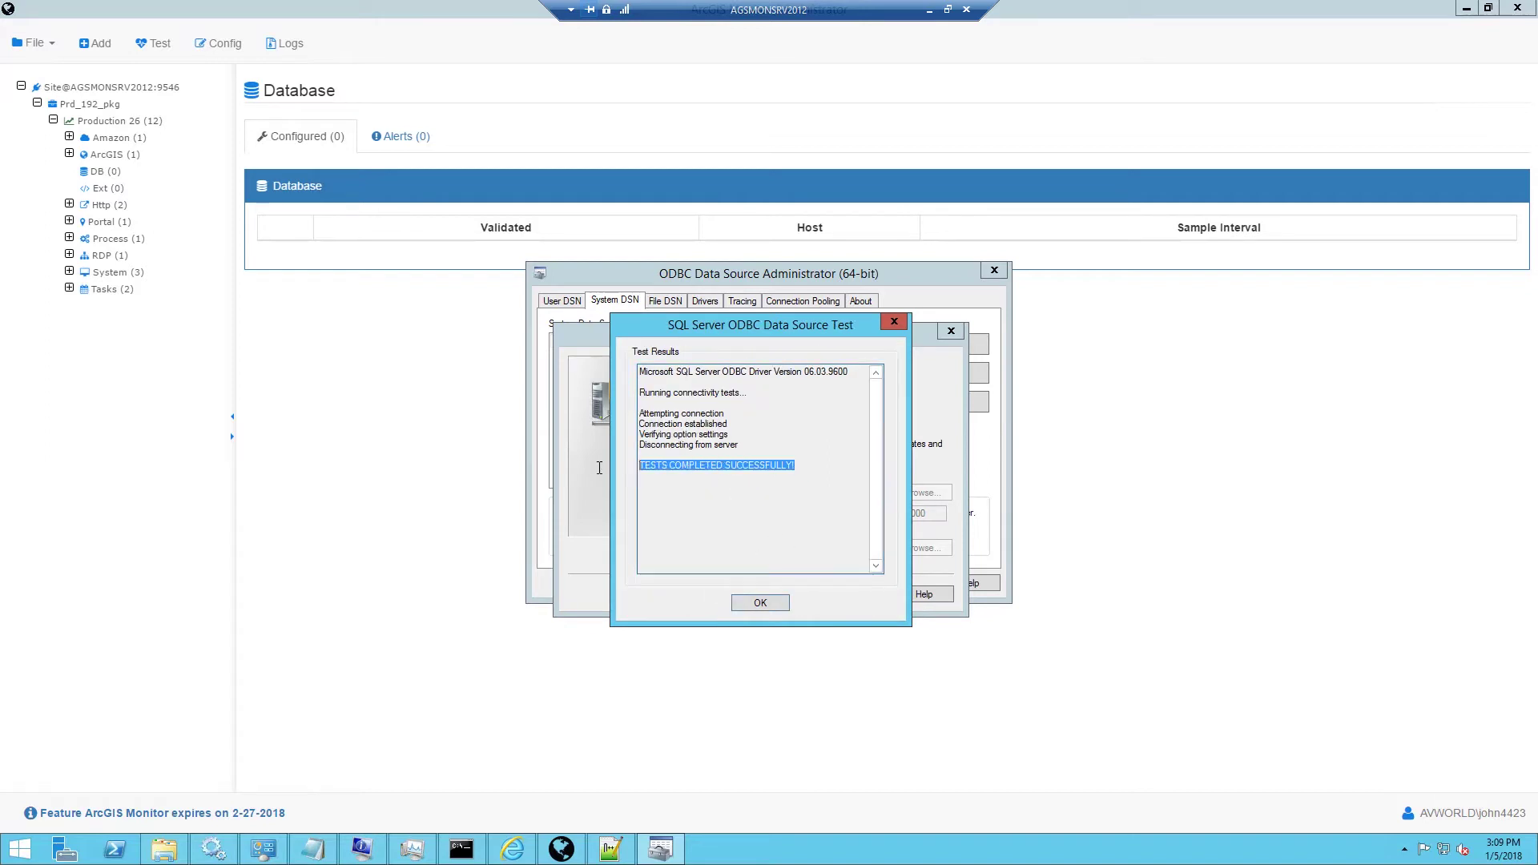
left_click(816, 465)
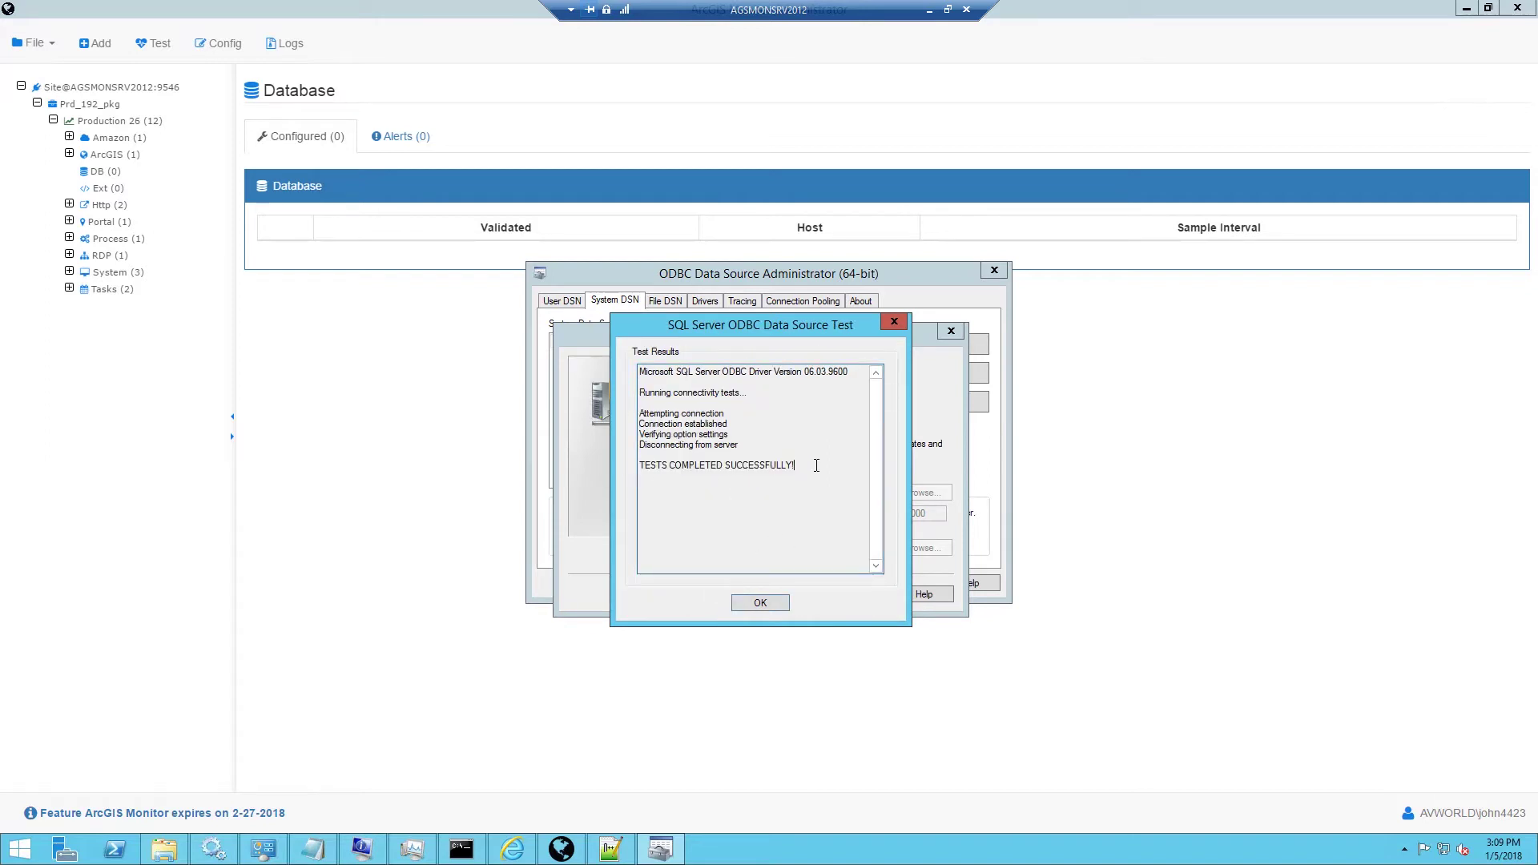
left_click(760, 603)
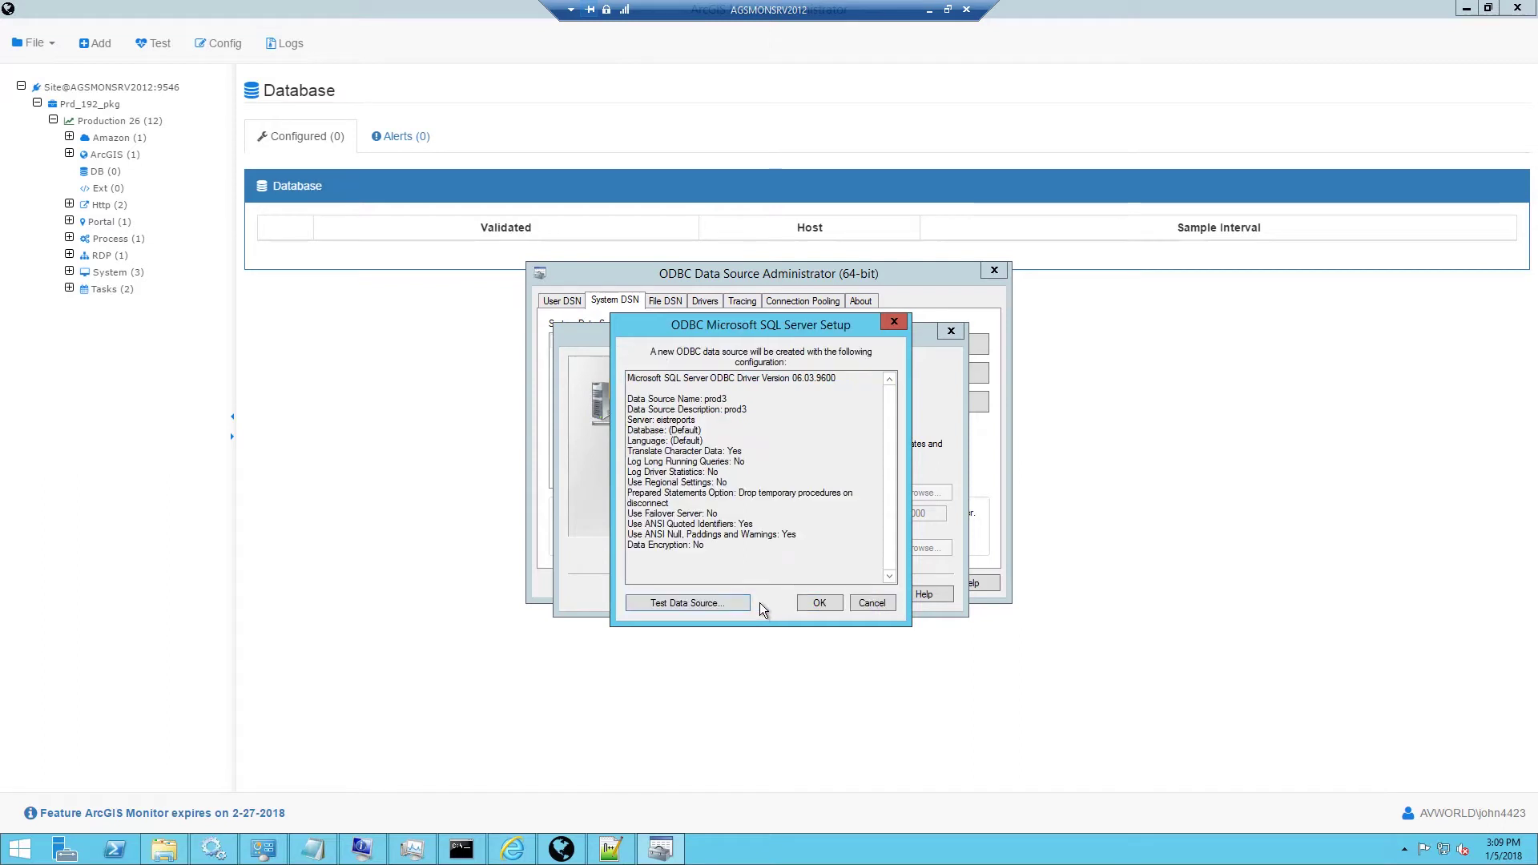
left_click(815, 603)
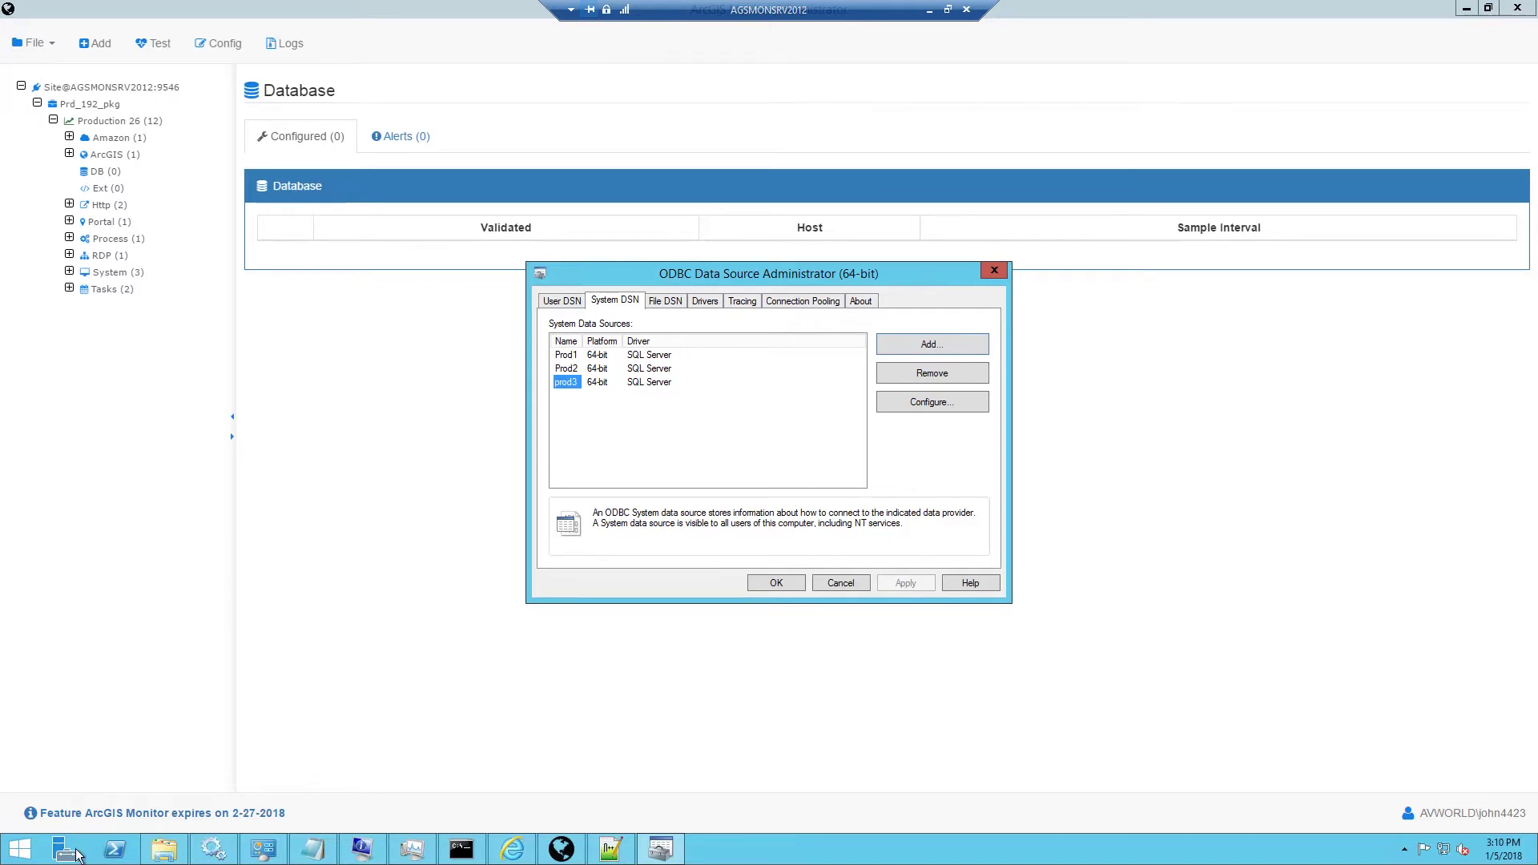
Step: Paste the Prod3 DSN connection string with user ID and password into a new Notepad note
left_click(20, 849)
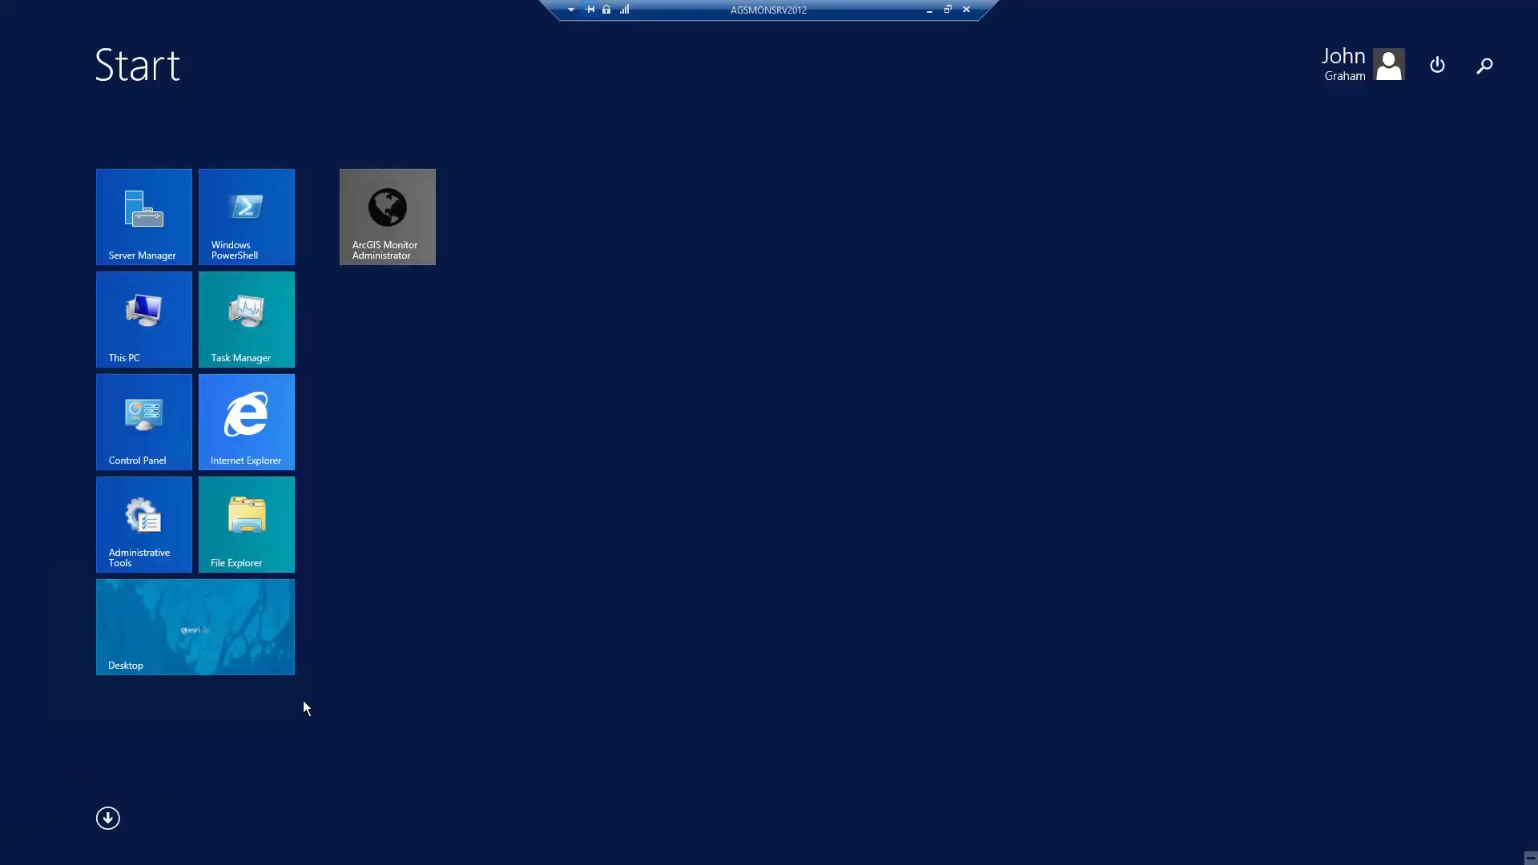
type("notepad")
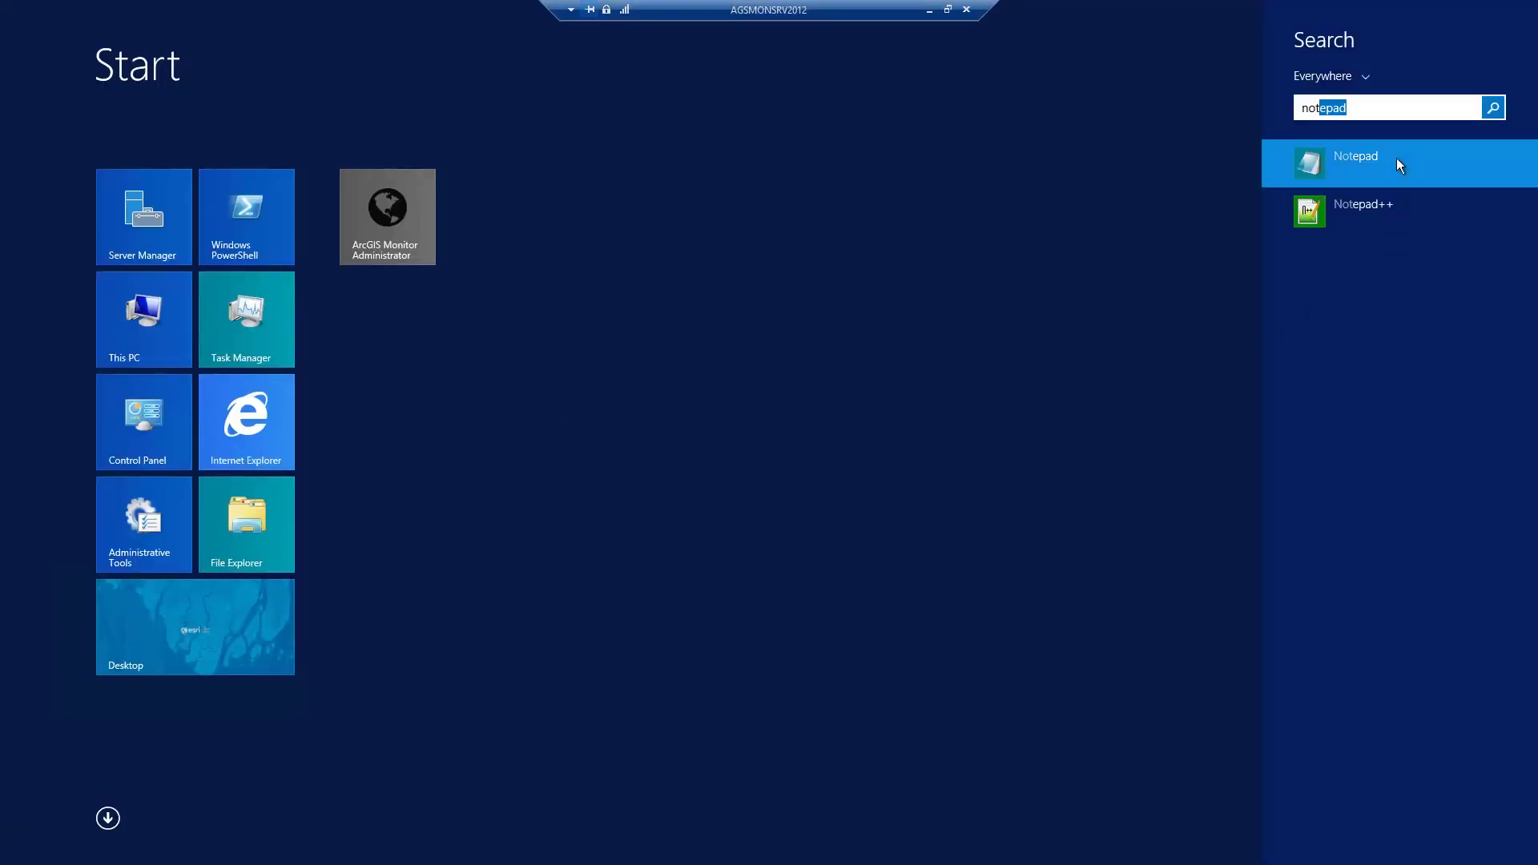
left_click(1394, 158)
left_click(443, 106)
left_click(465, 120)
type("DSN=Prod3; UID=test; PWD=test;")
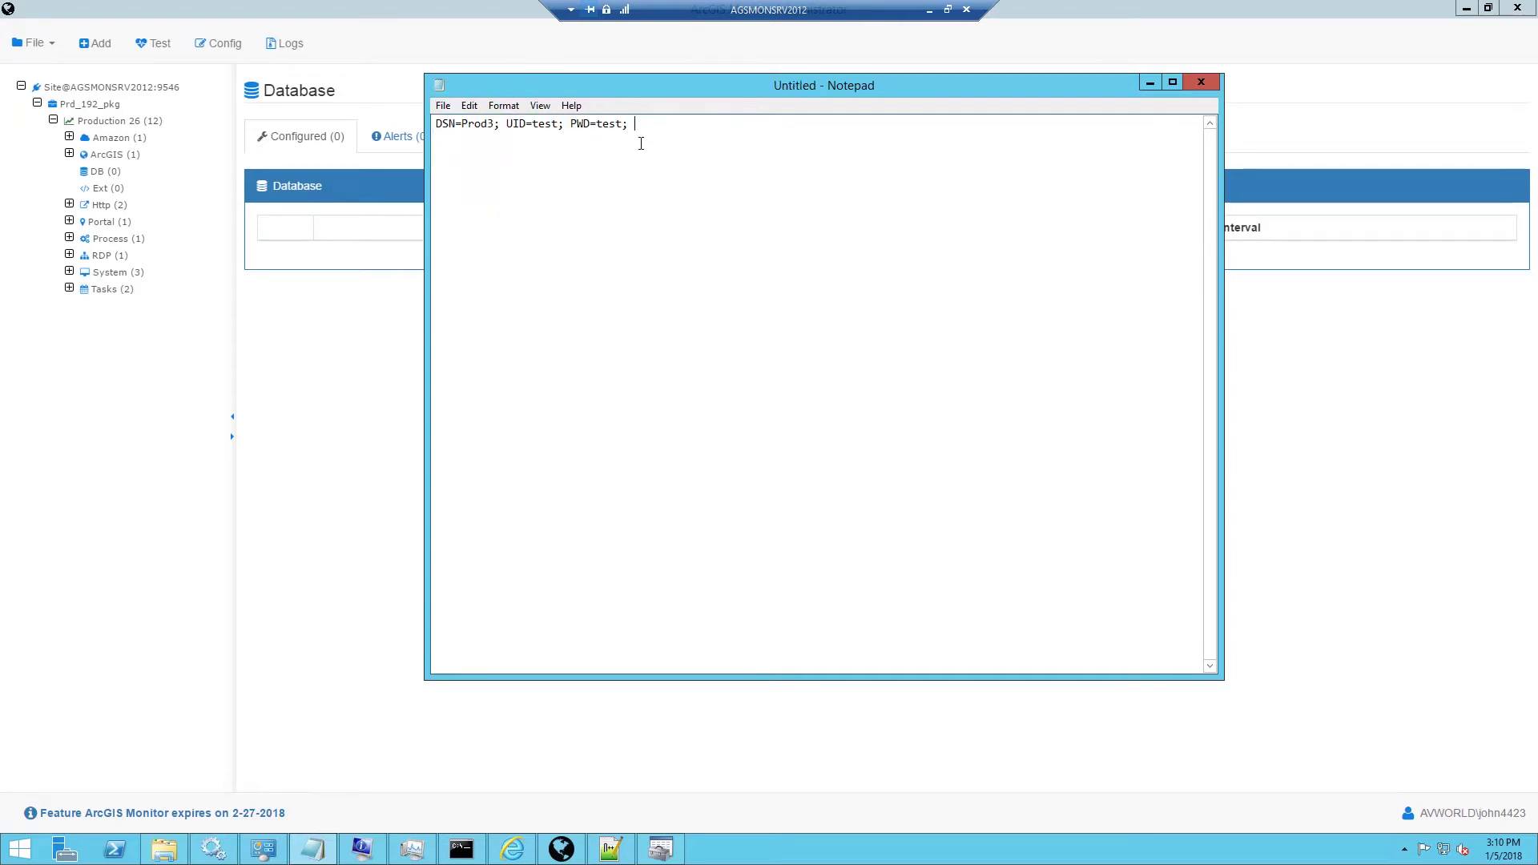
Step: Resize and minimize Notepad, then close the ODBC Data Source Administrator
left_click_drag(663, 74, 666, 435)
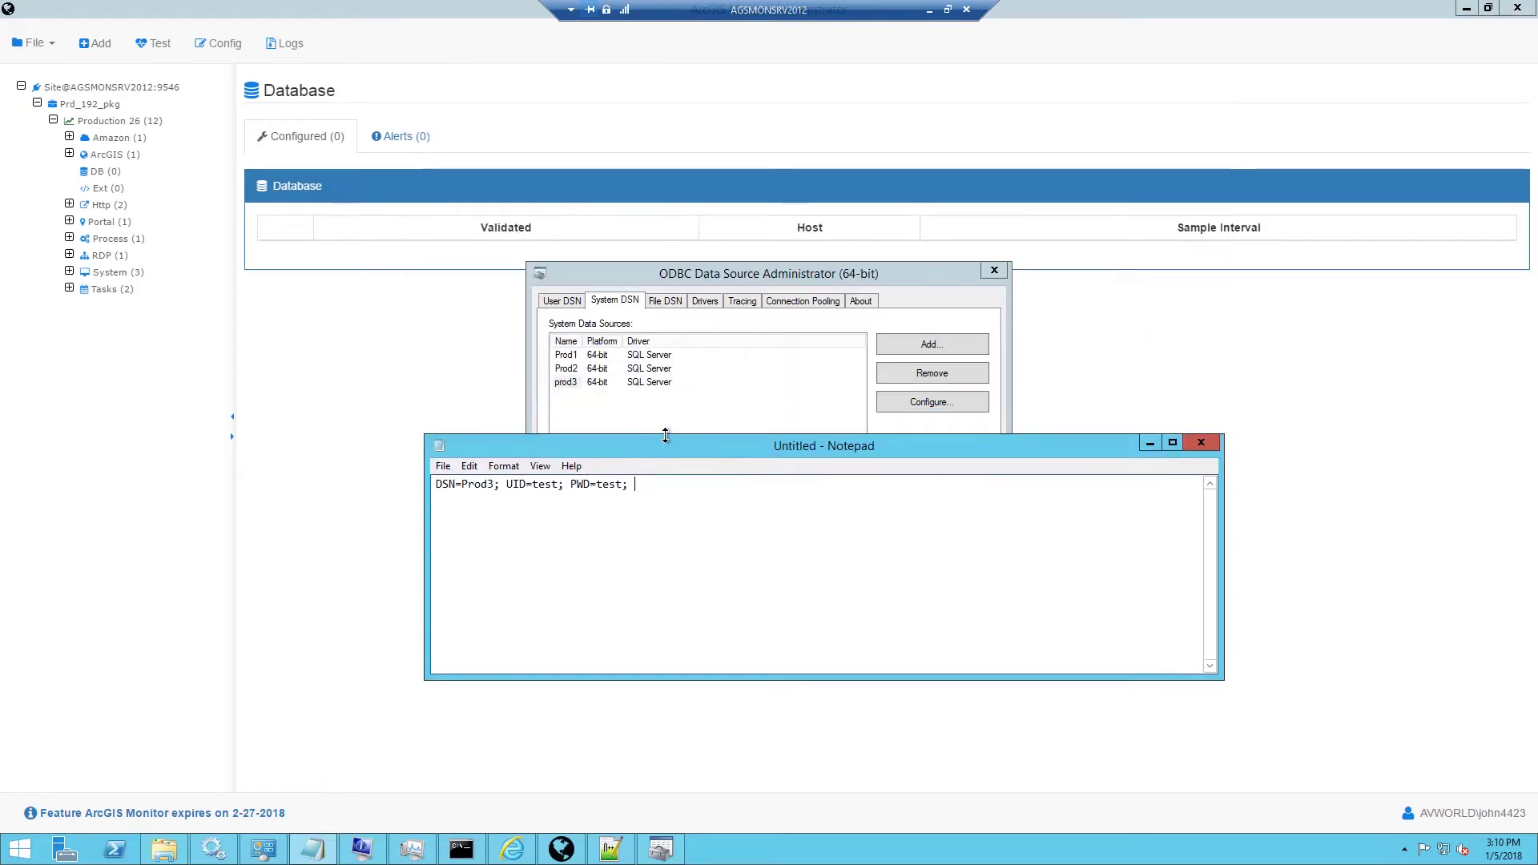
left_click_drag(639, 484, 434, 484)
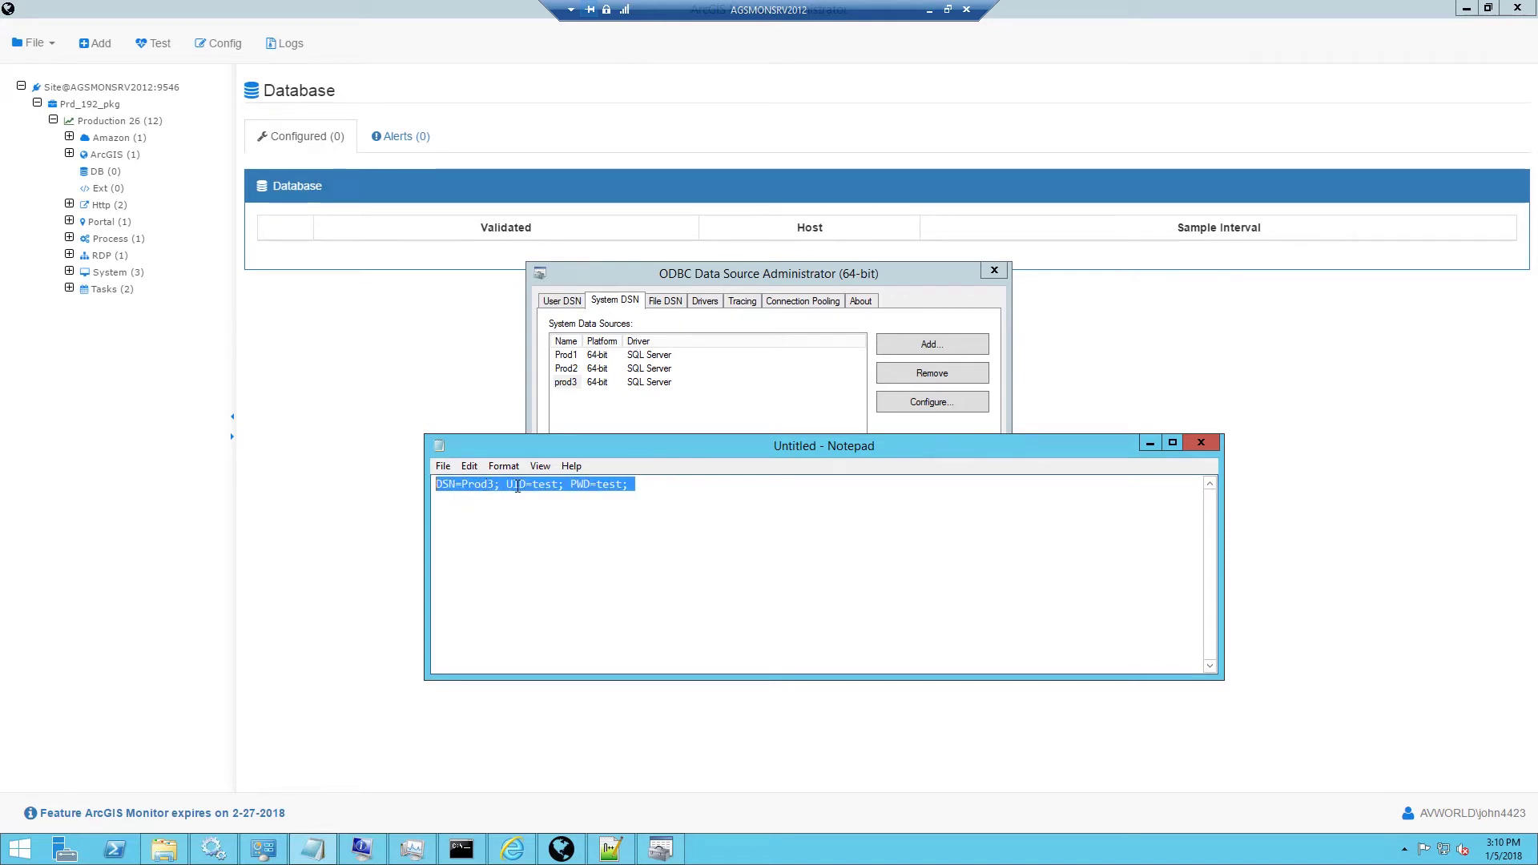
key("End")
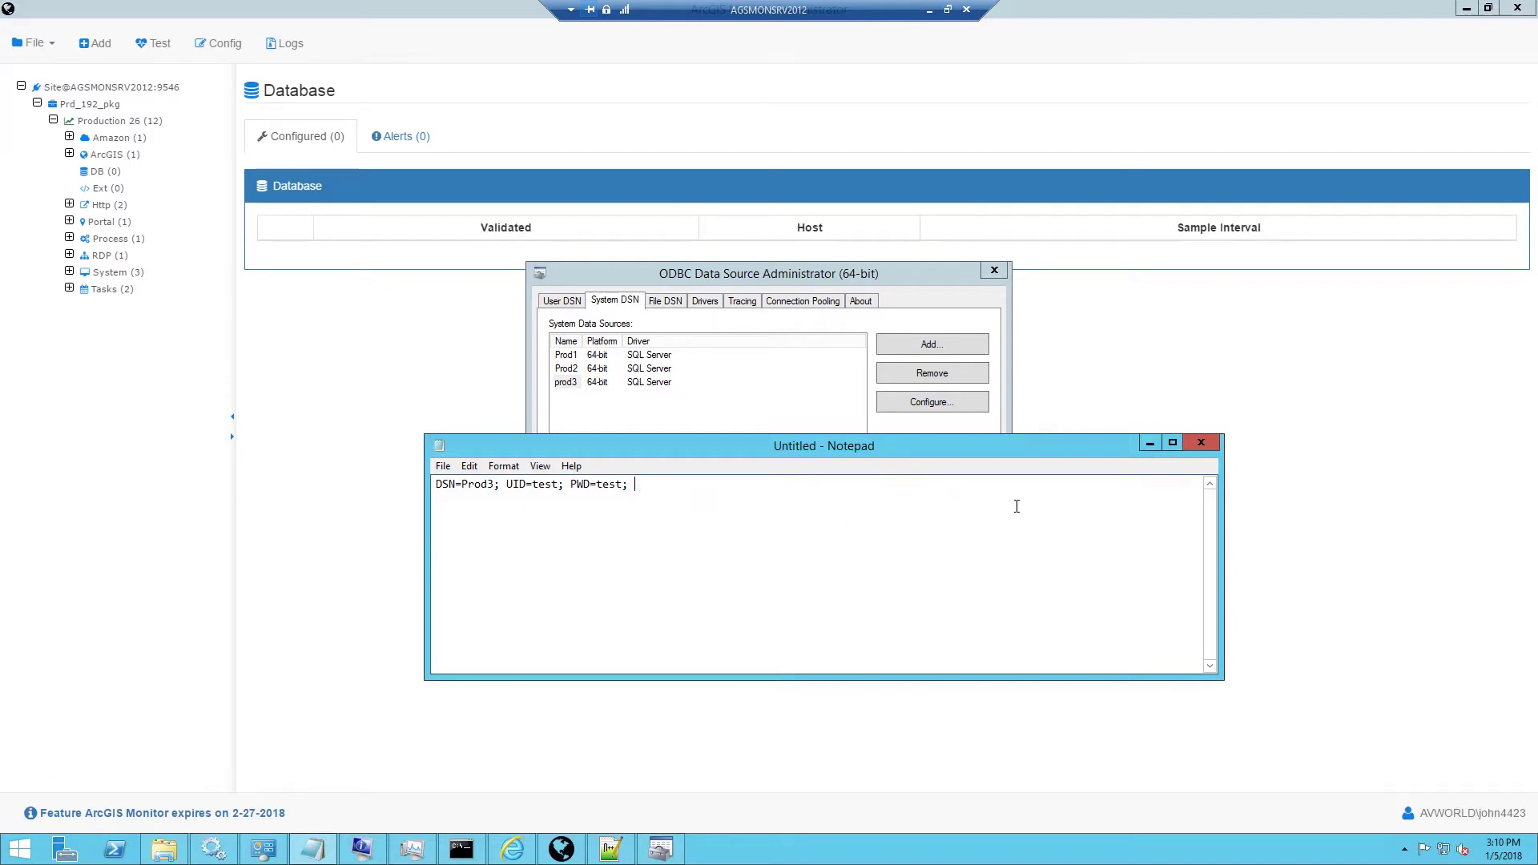
left_click(1148, 443)
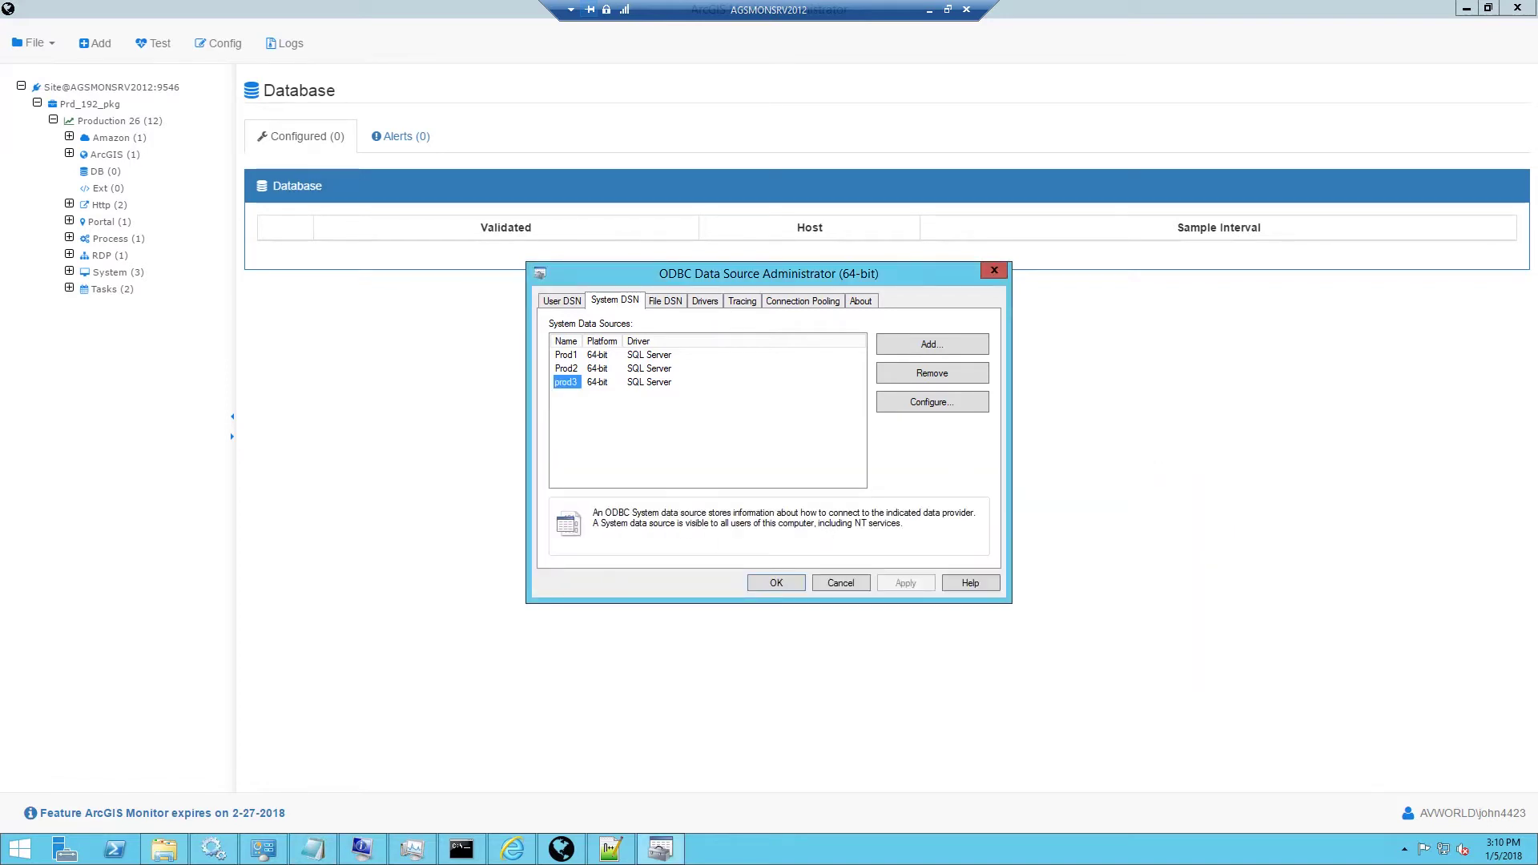
key("Return")
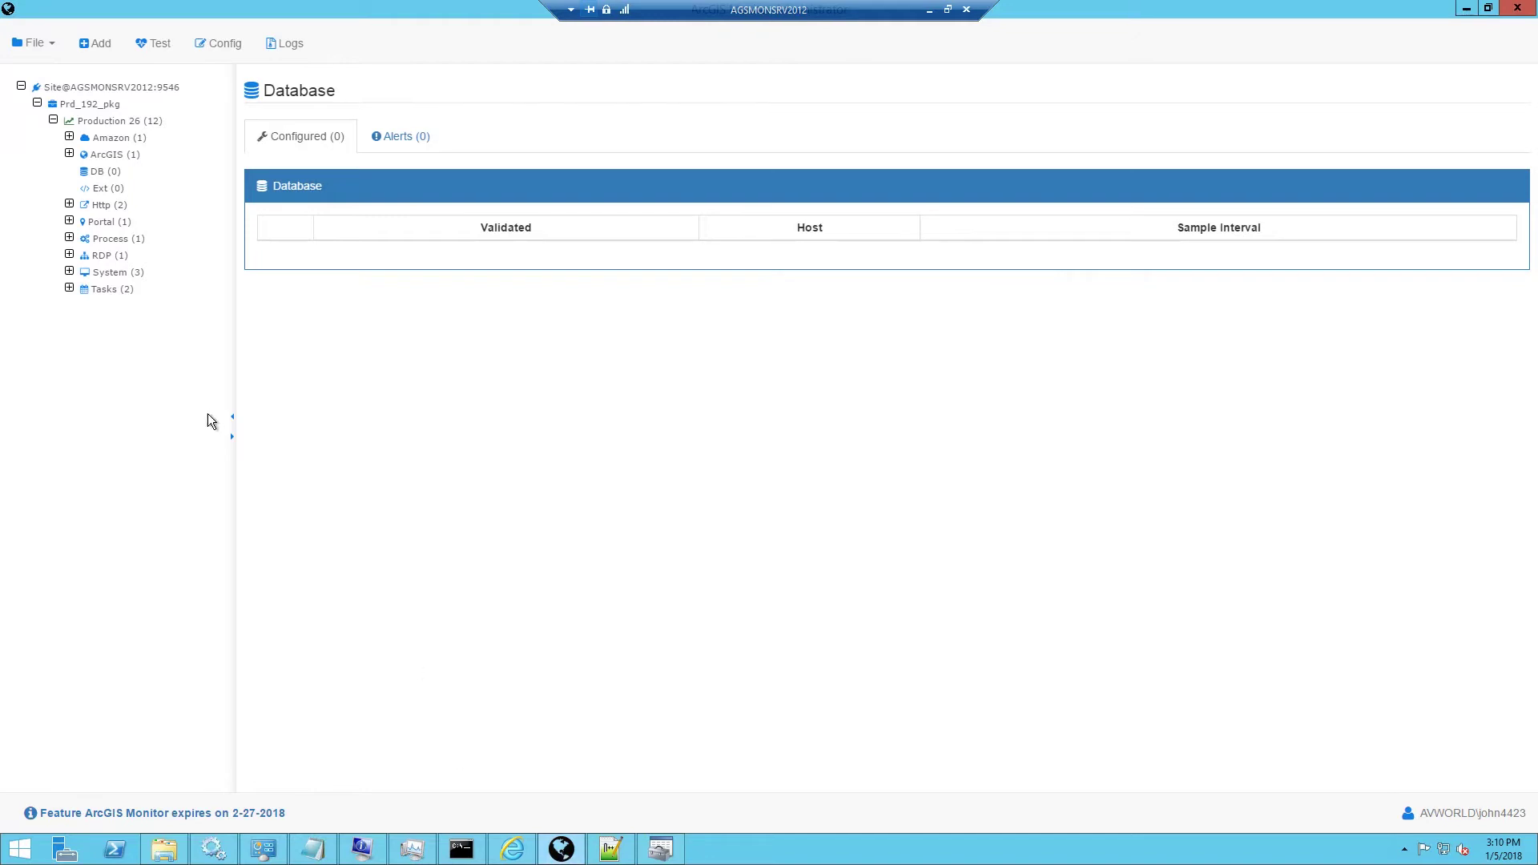
Step: Add a DB counter and rename it from New DB to Prod3 Load Count
left_click(104, 173)
right_click(112, 174)
left_click(143, 185)
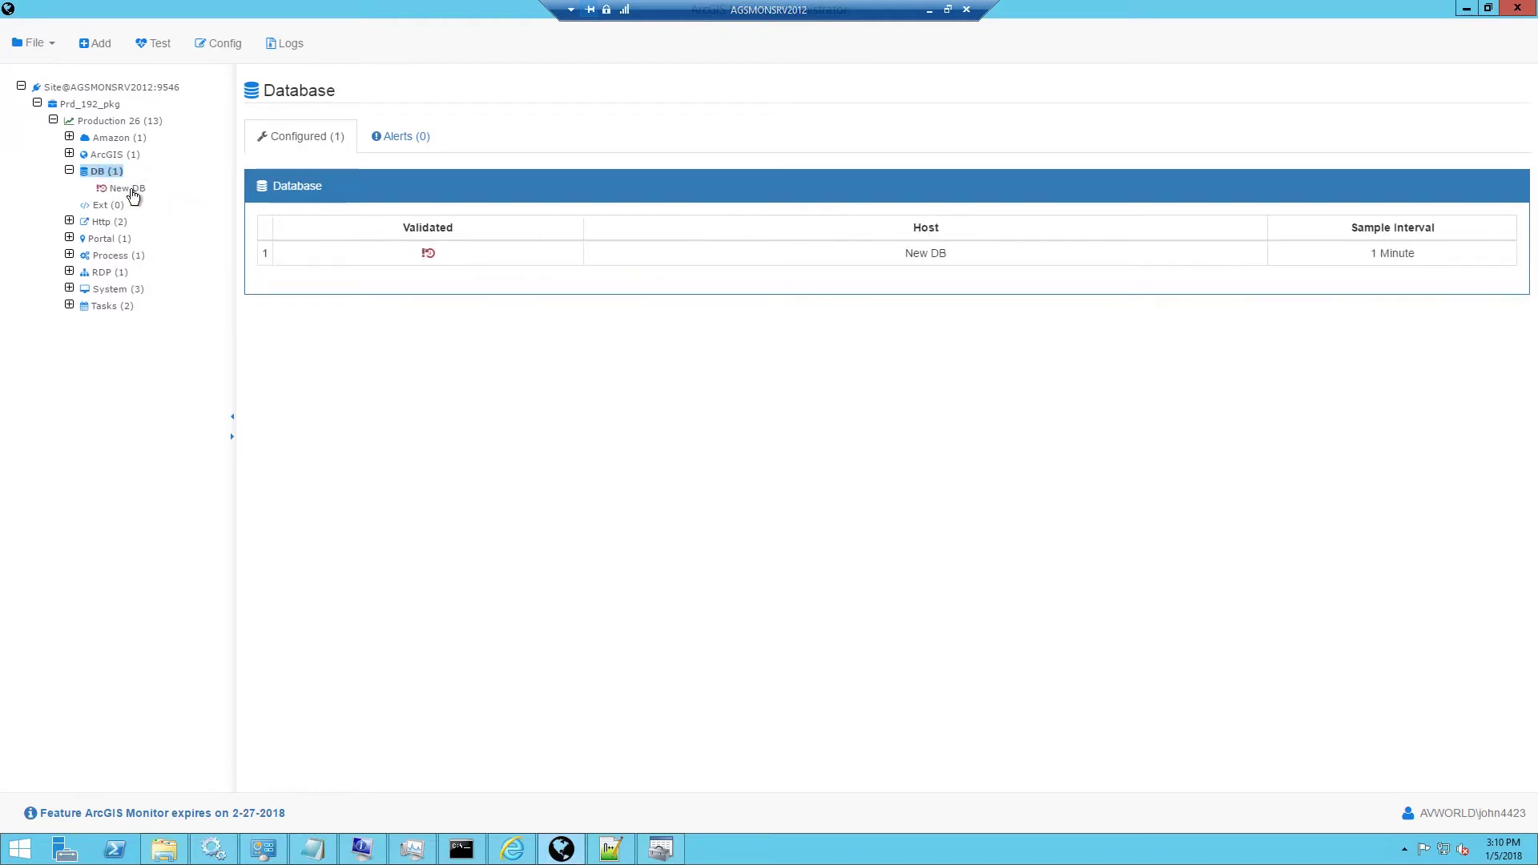
left_click(130, 189)
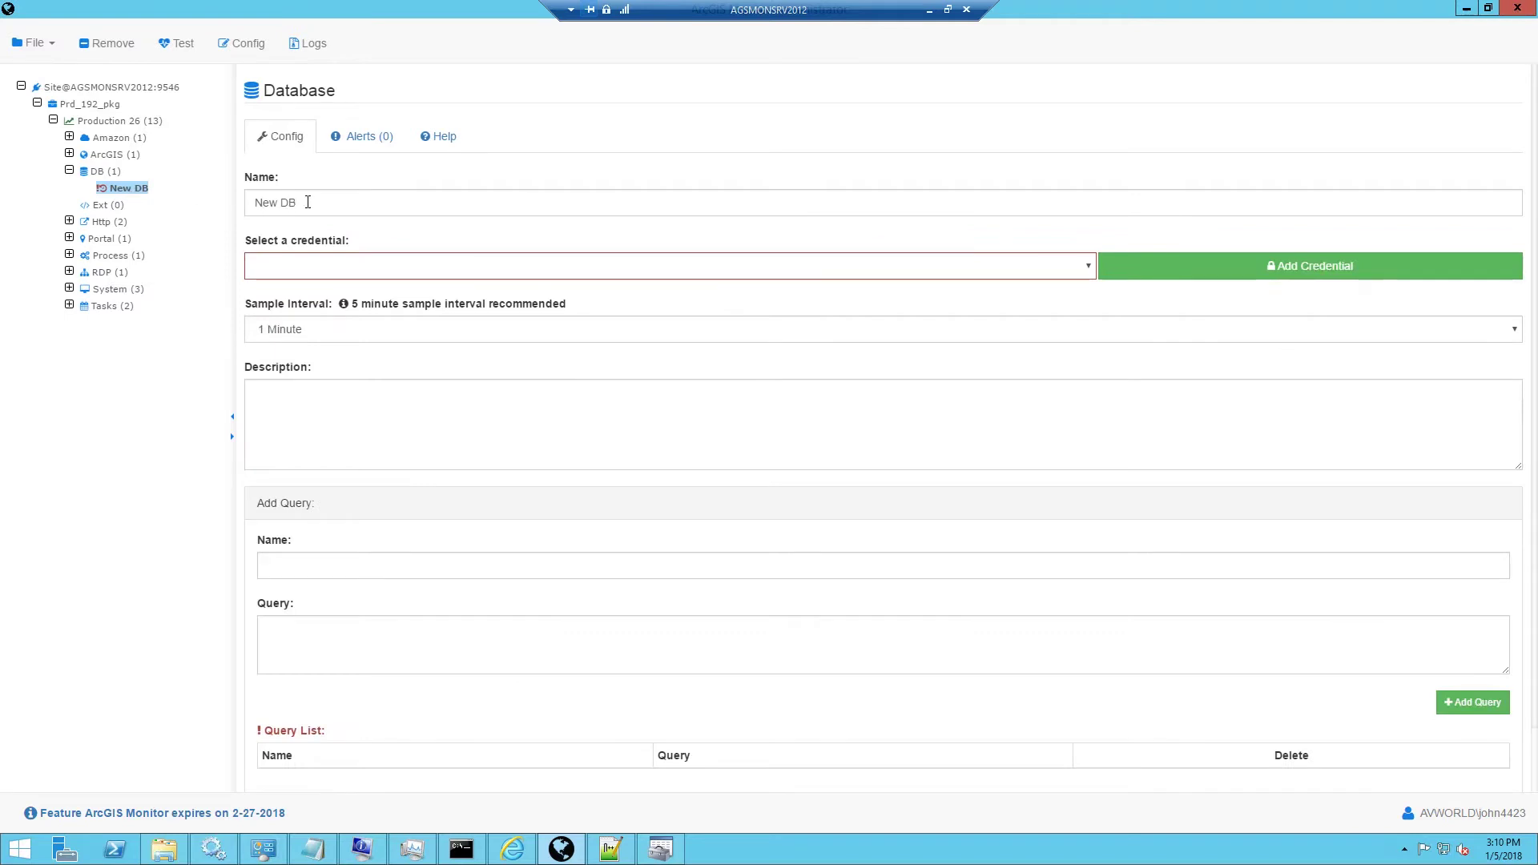
left_click_drag(317, 203, 216, 203)
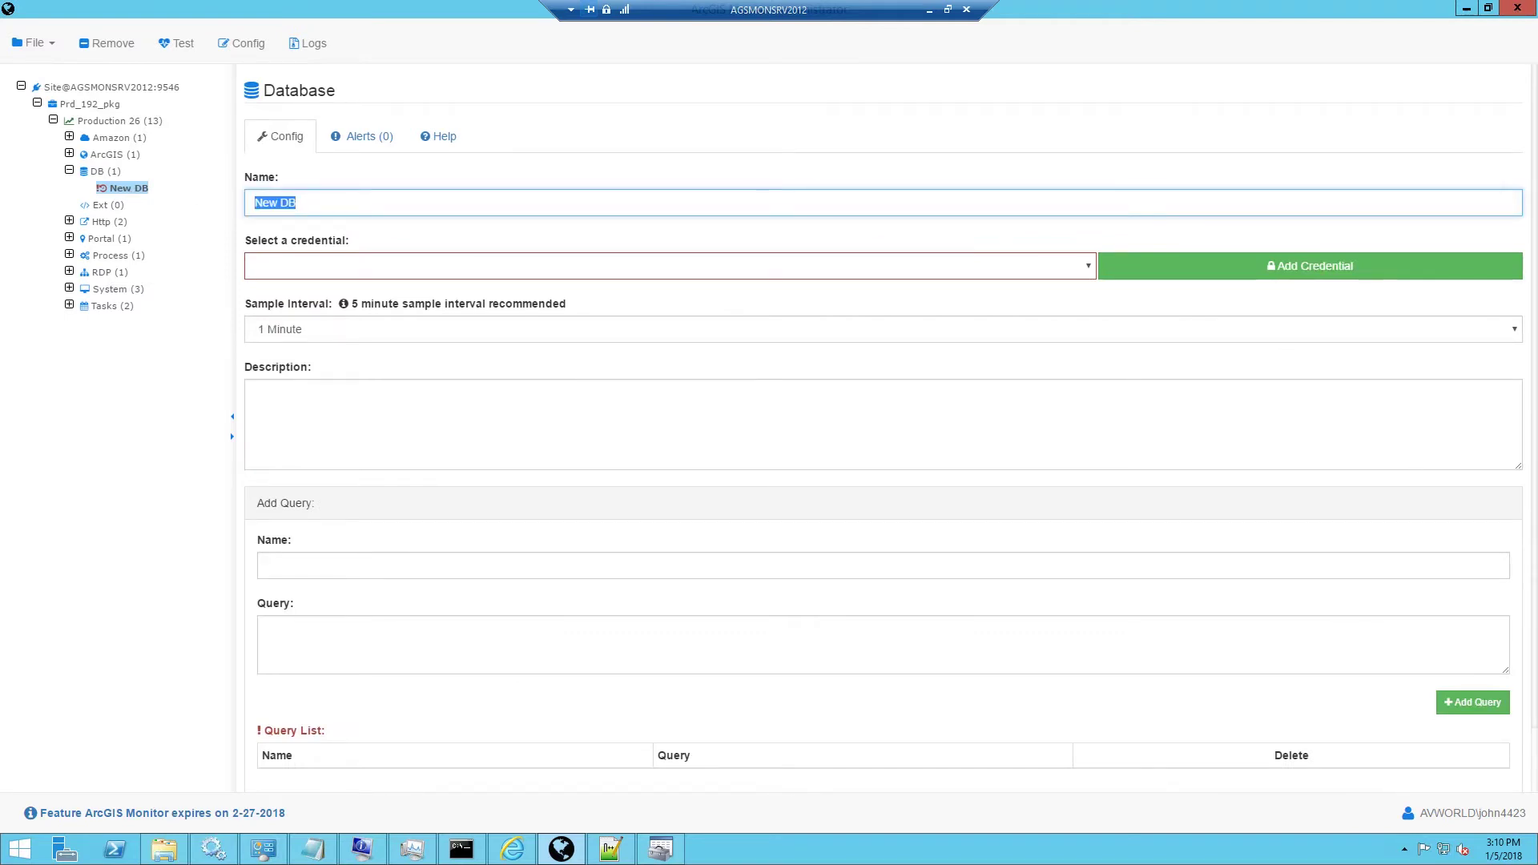
left_click_drag(319, 203, 219, 203)
type("Prod2 Load Count")
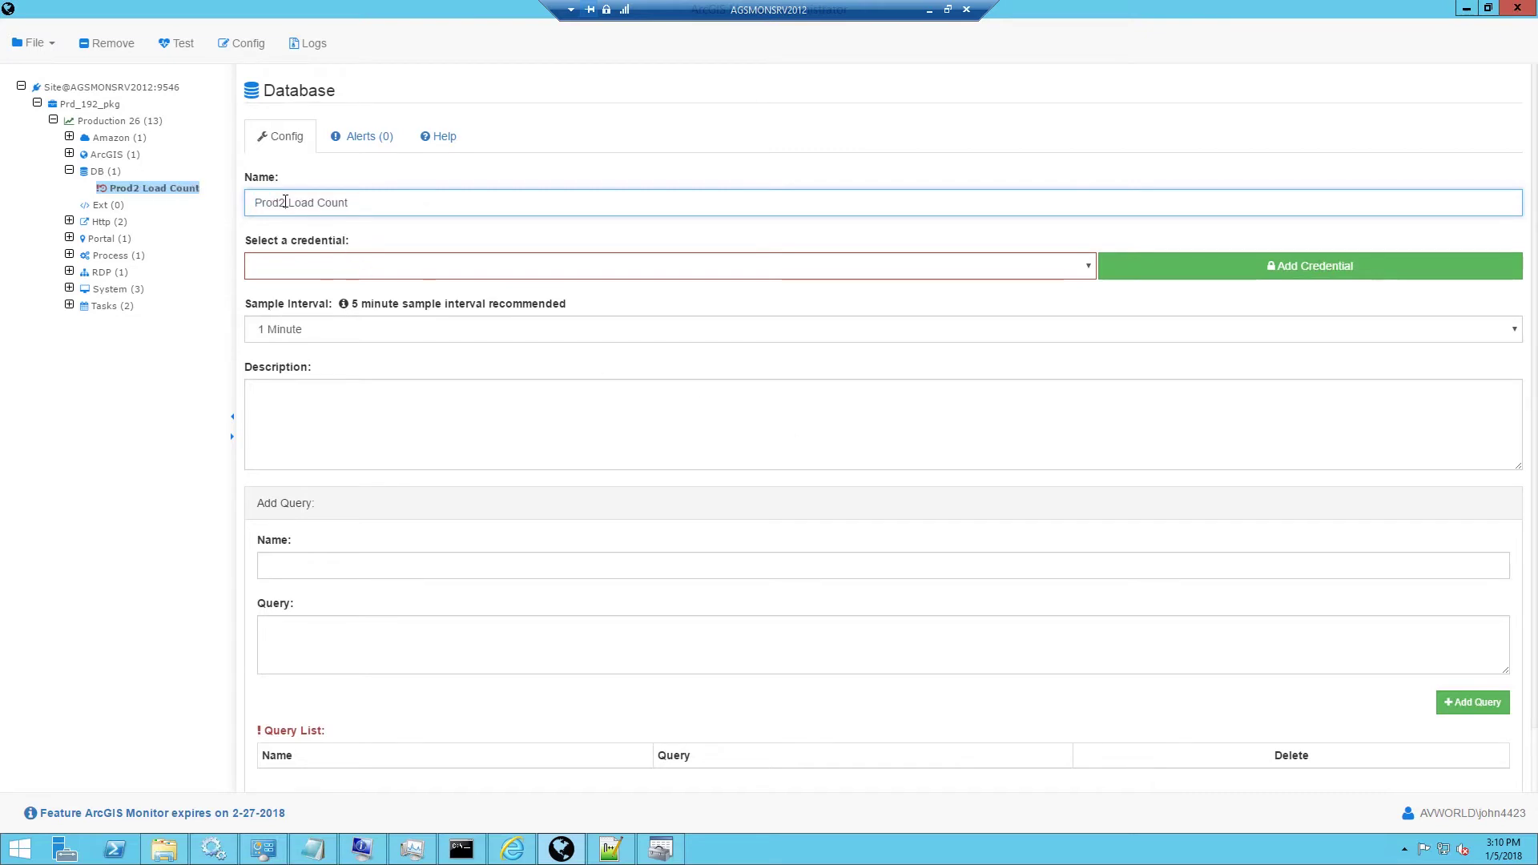
left_click(286, 202)
key("BackSpace")
type("3")
left_click(1303, 281)
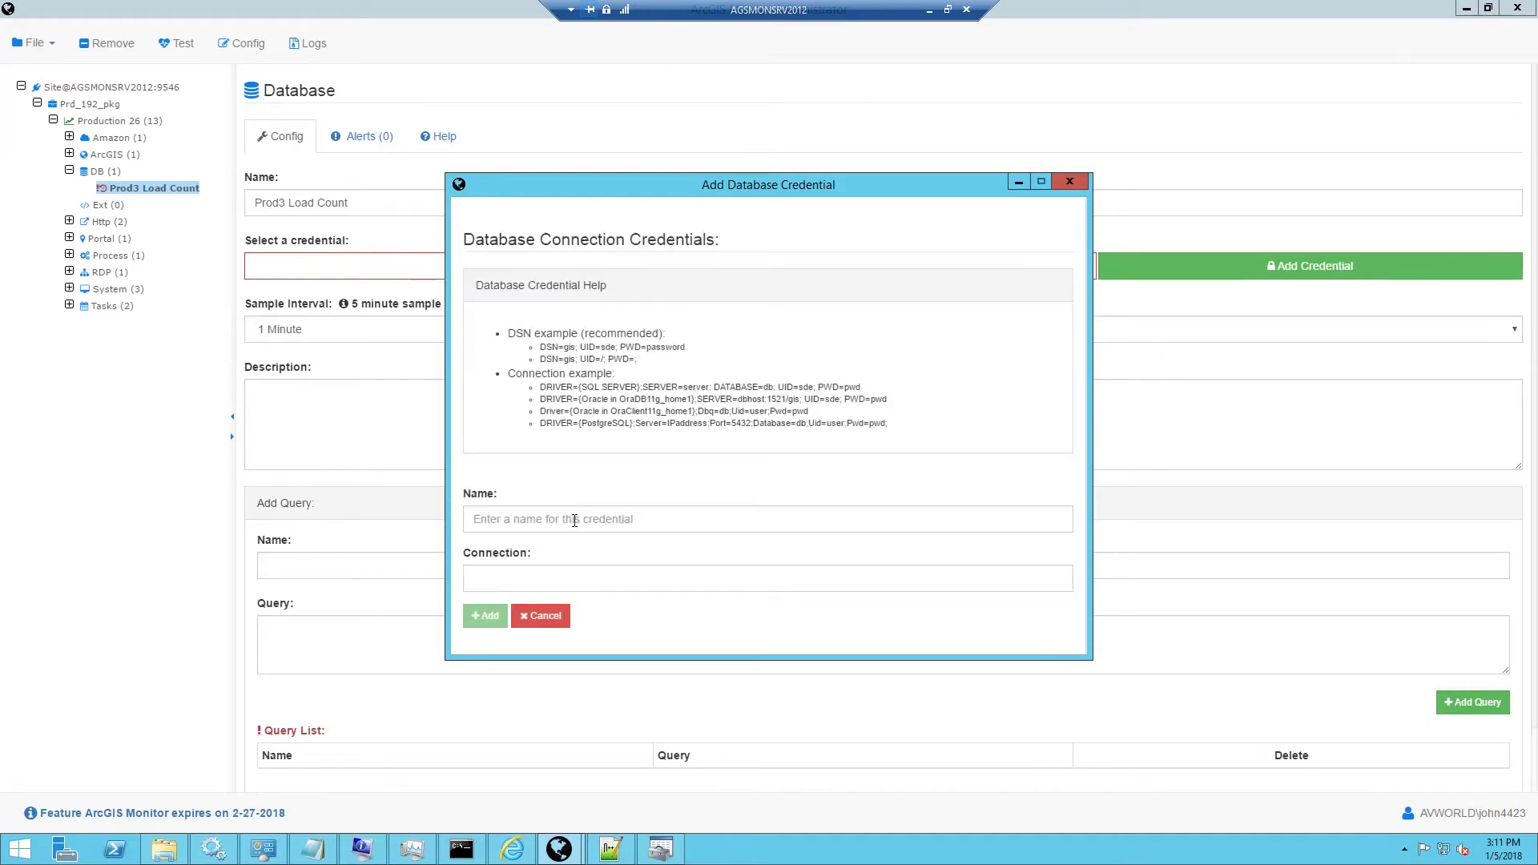
Step: Name the new database credential Prod3 Load Count
left_click(575, 521)
key("ctrl+v")
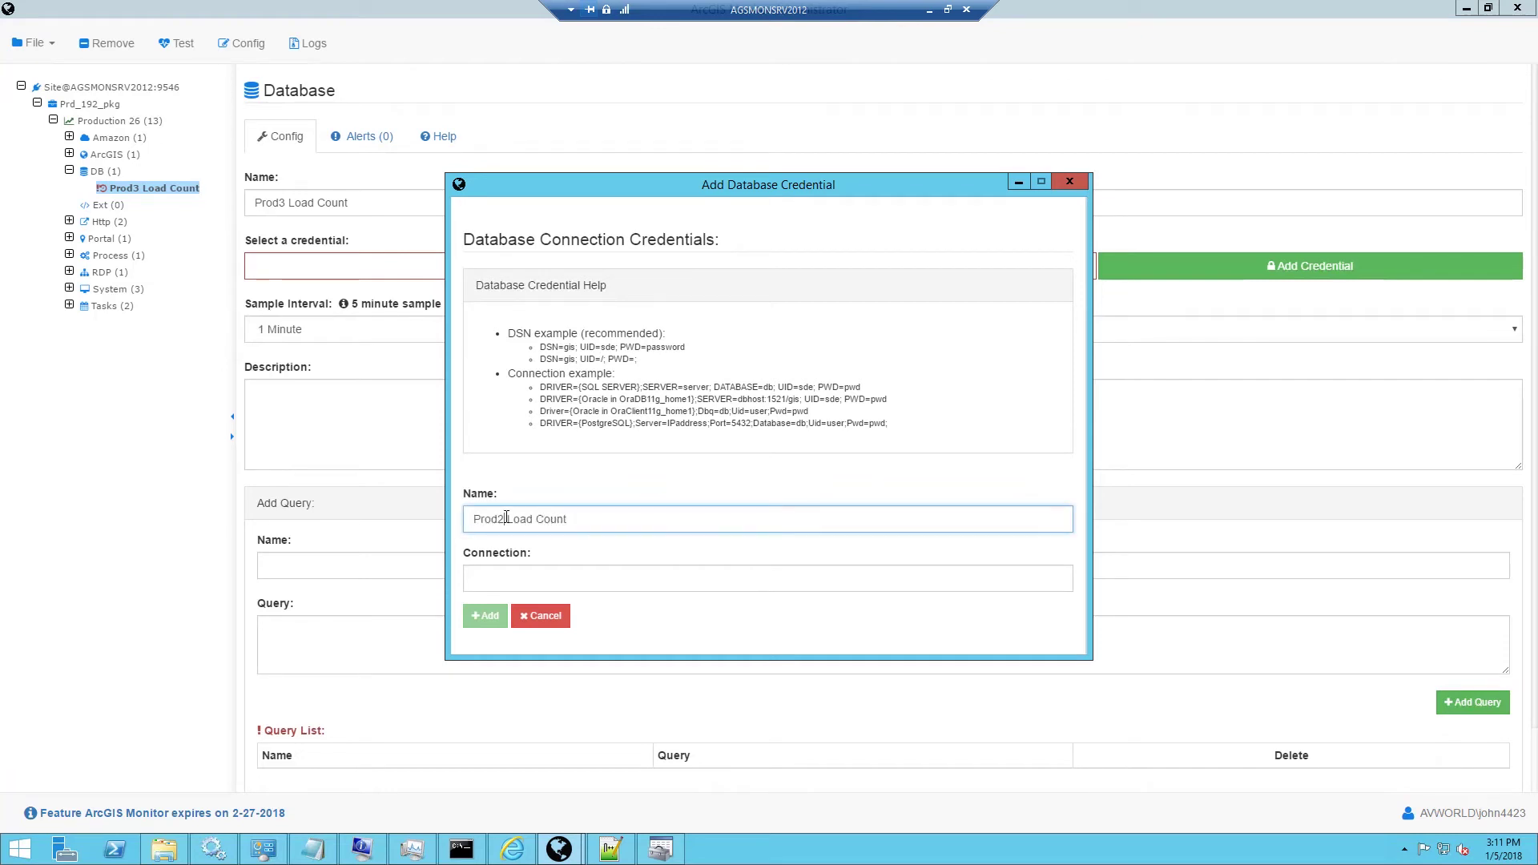
left_click(506, 519)
key("BackSpace")
type("3")
Step: Paste the Prod3 DSN string from Notepad into Connection and add the credential
left_click(521, 577)
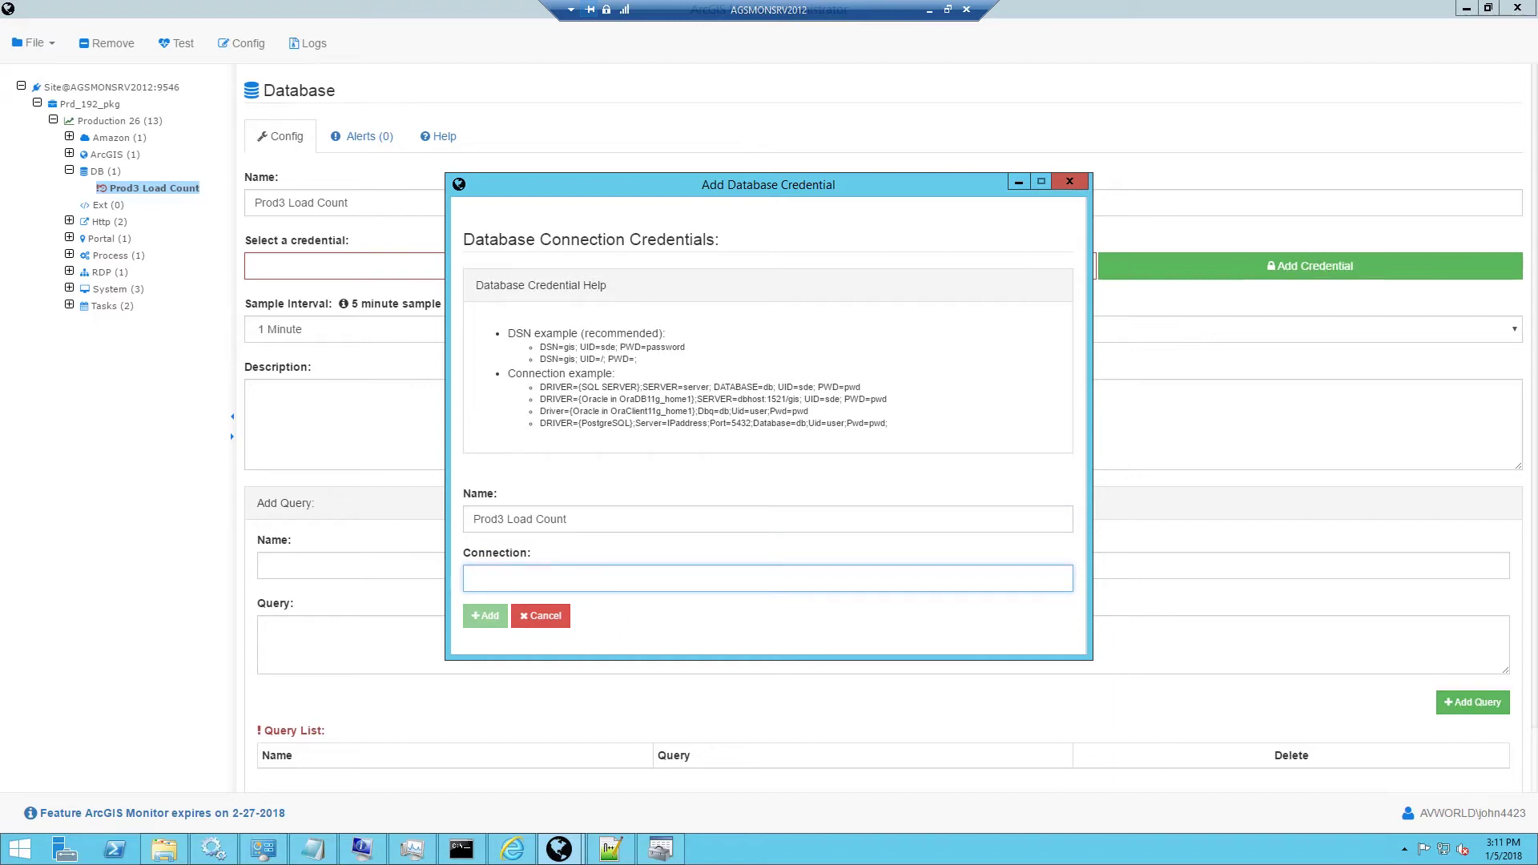
left_click(312, 851)
left_click_drag(635, 484, 419, 490)
key("ctrl+c")
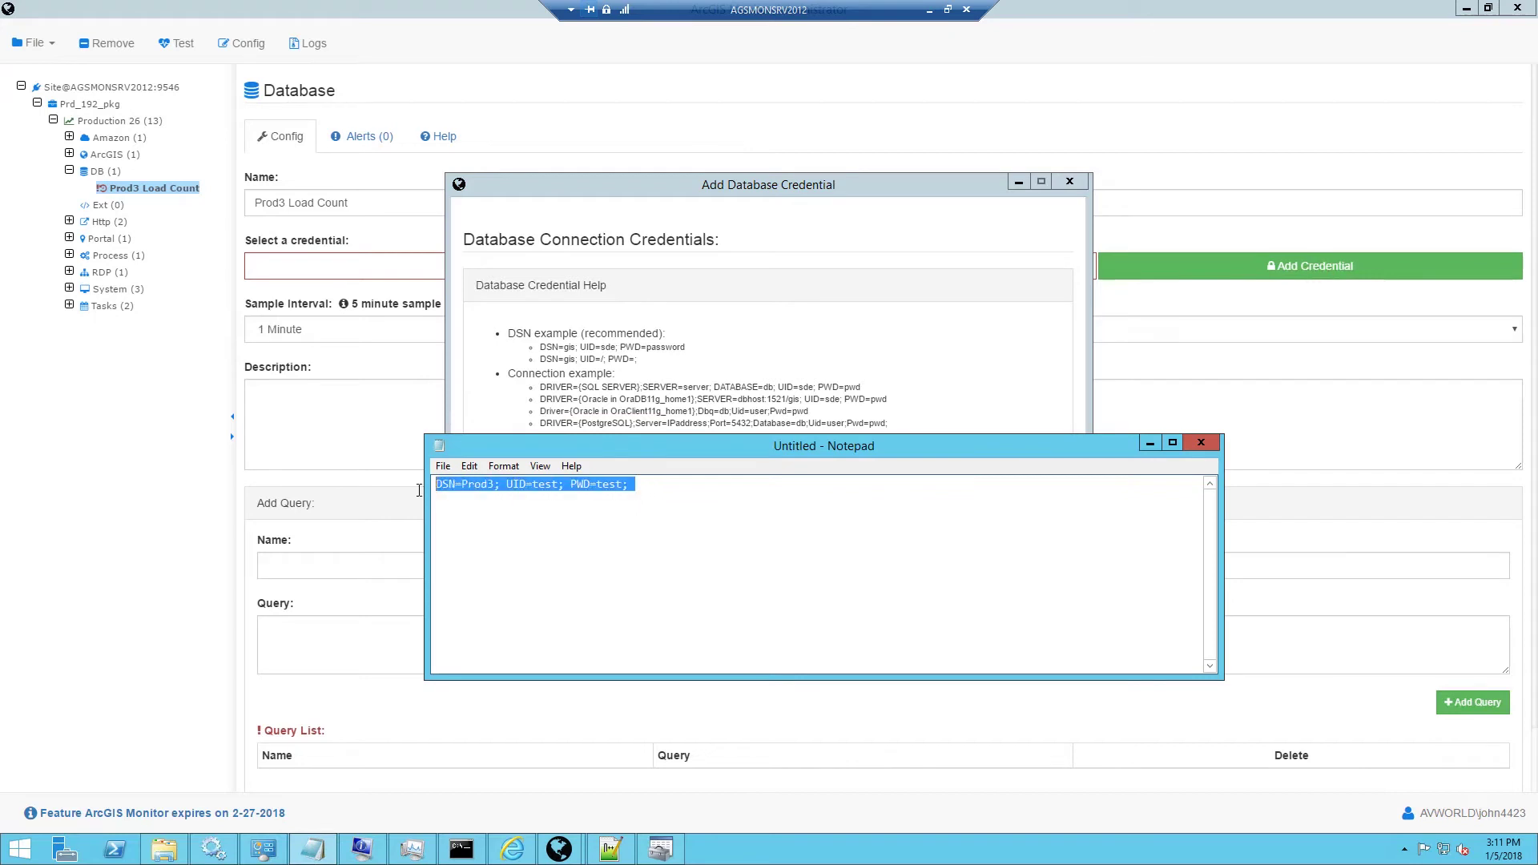
left_click(1150, 443)
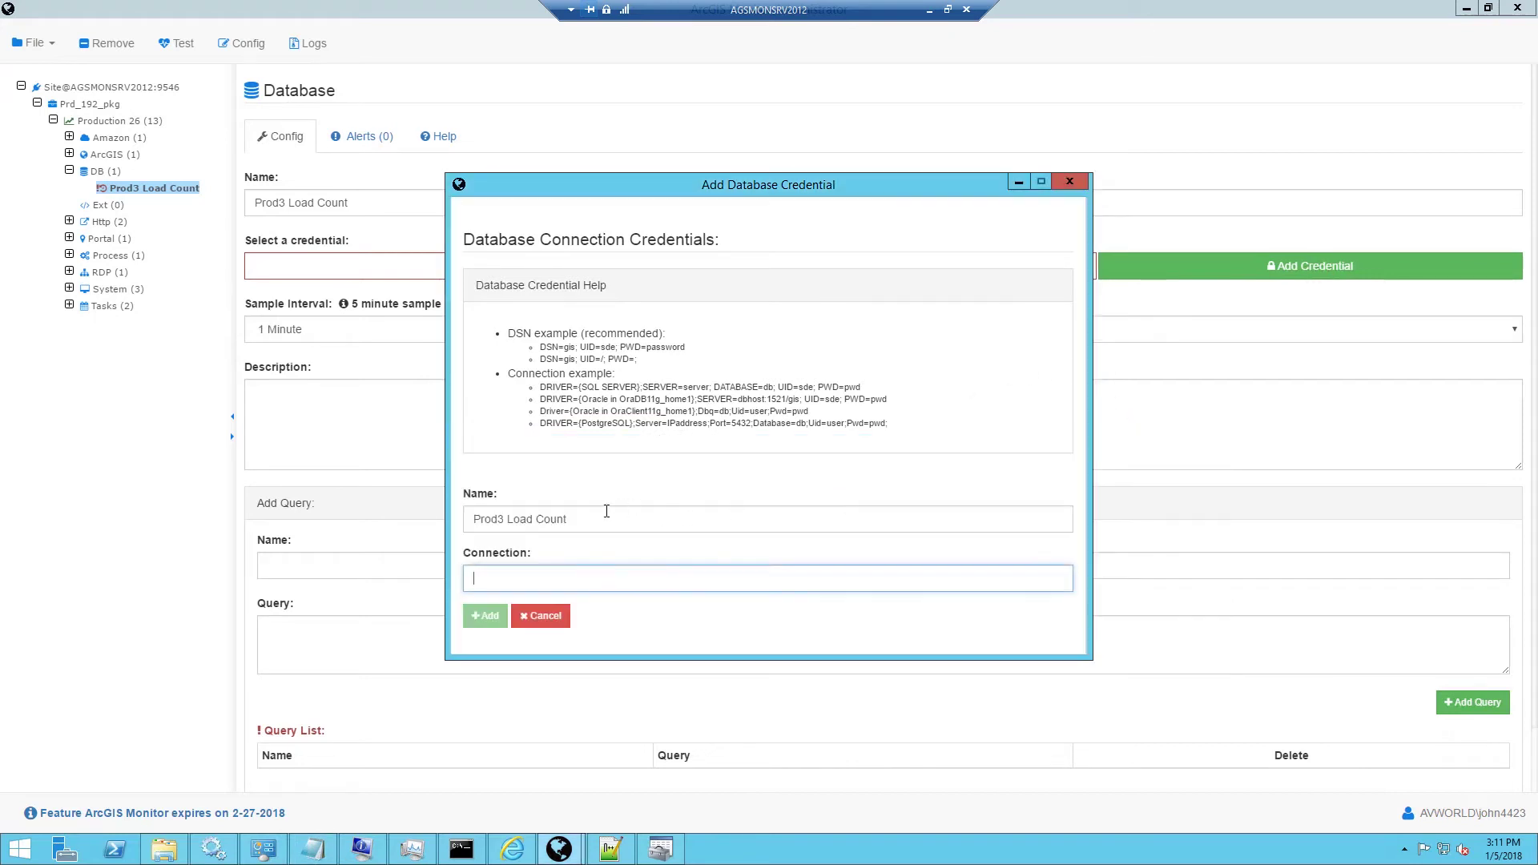
key("ctrl+v")
left_click(484, 615)
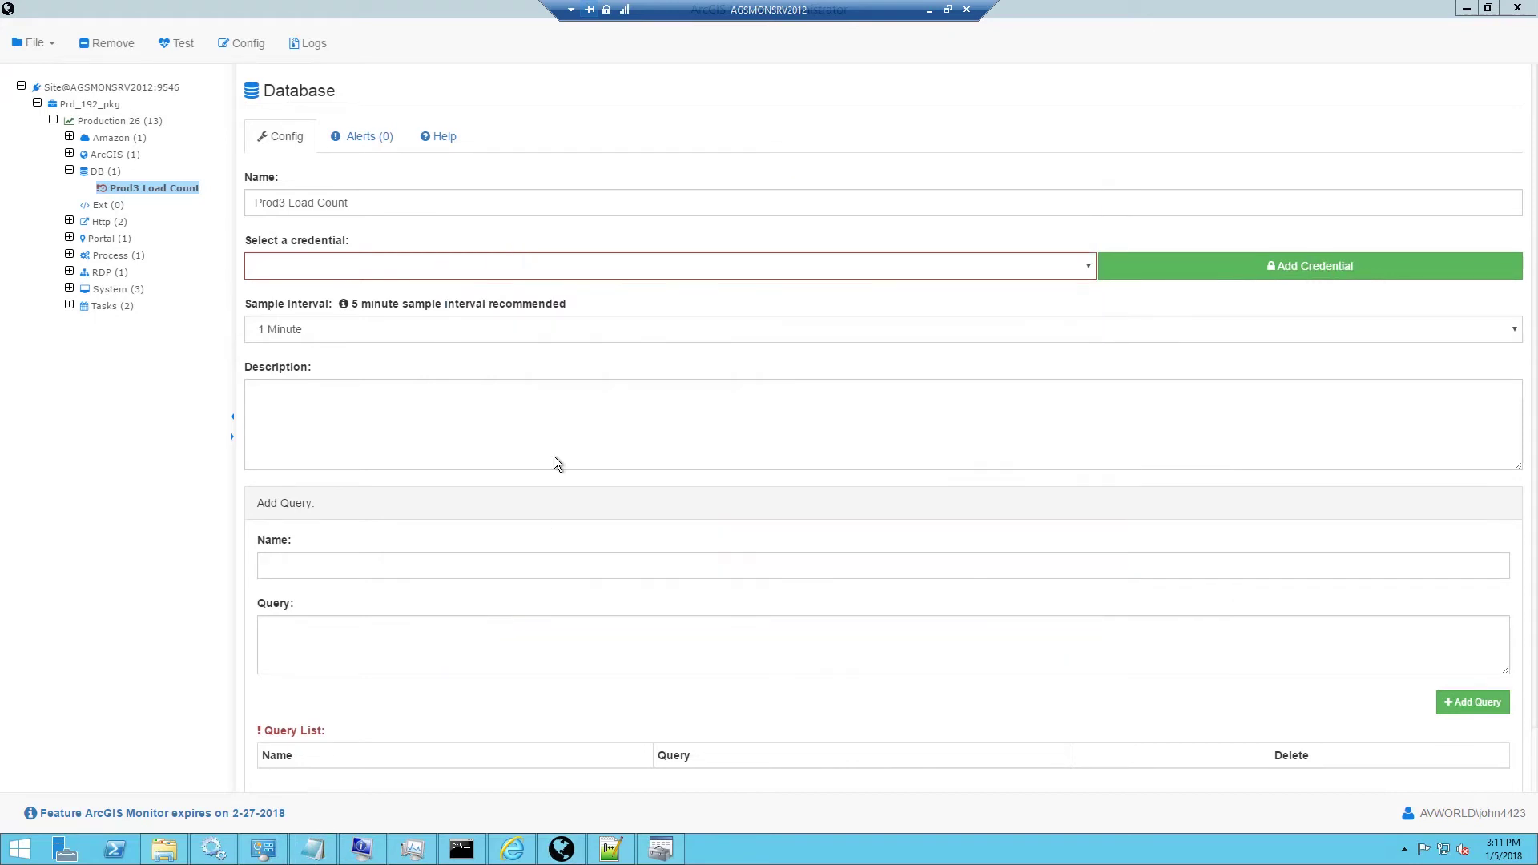
Step: Use credential Prod3 Load Count, a 5 Minutes interval, and description Prod3 Load Count
left_click(435, 267)
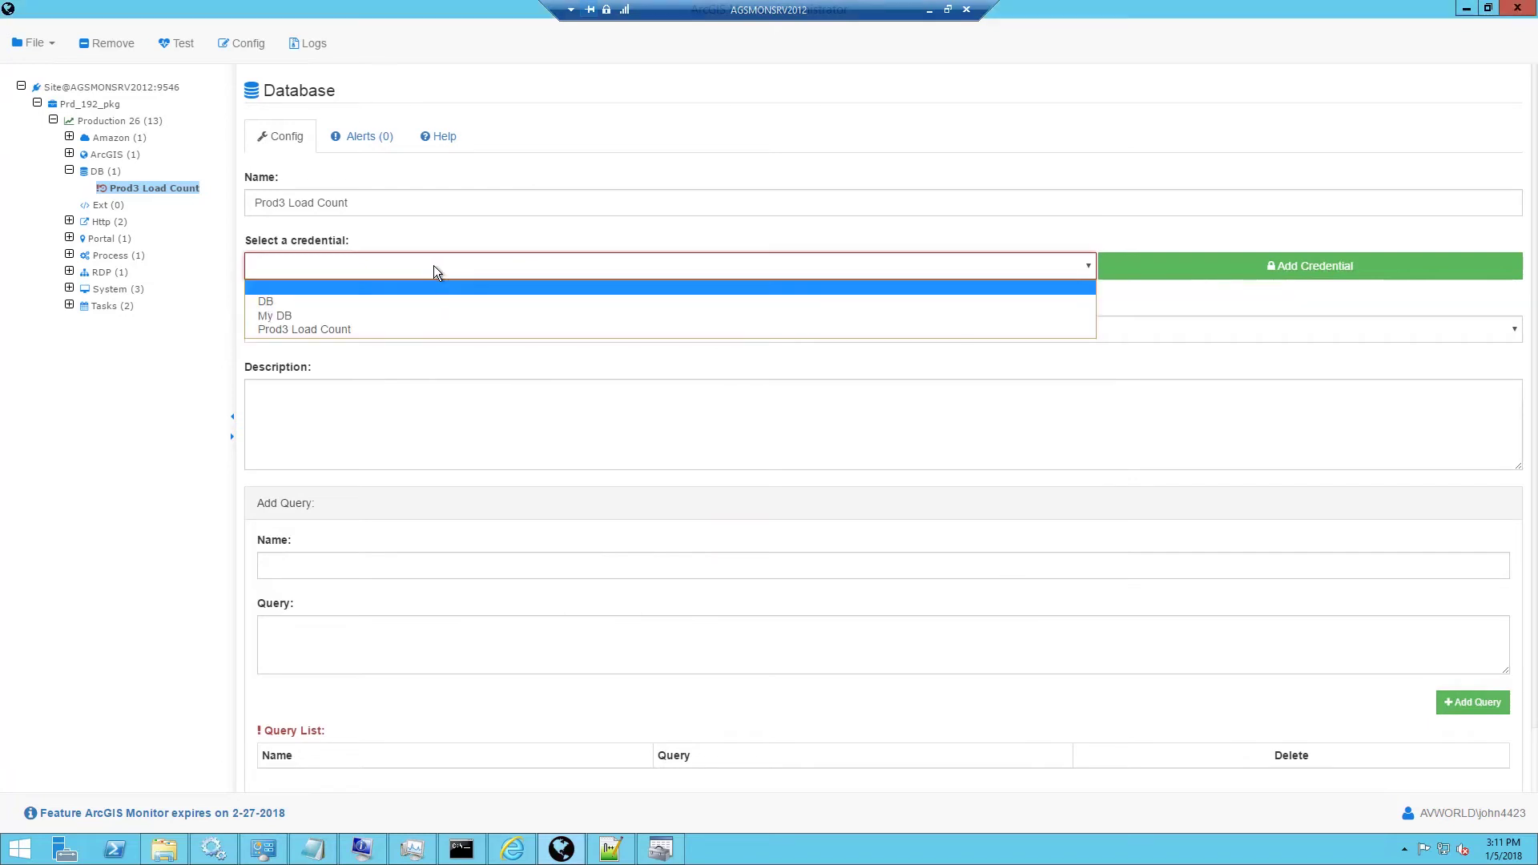
left_click(341, 330)
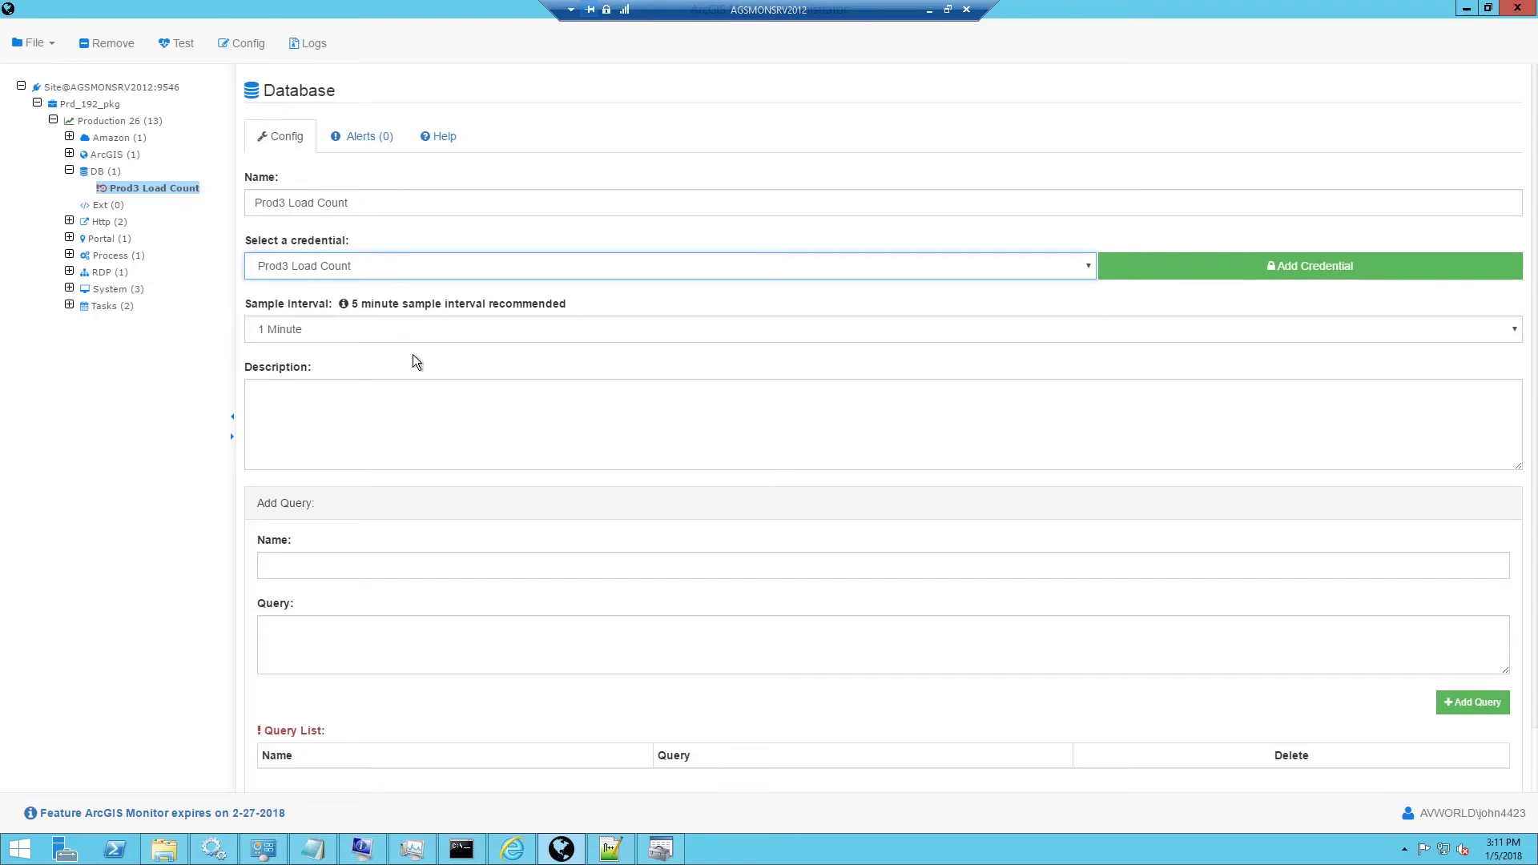
left_click(426, 329)
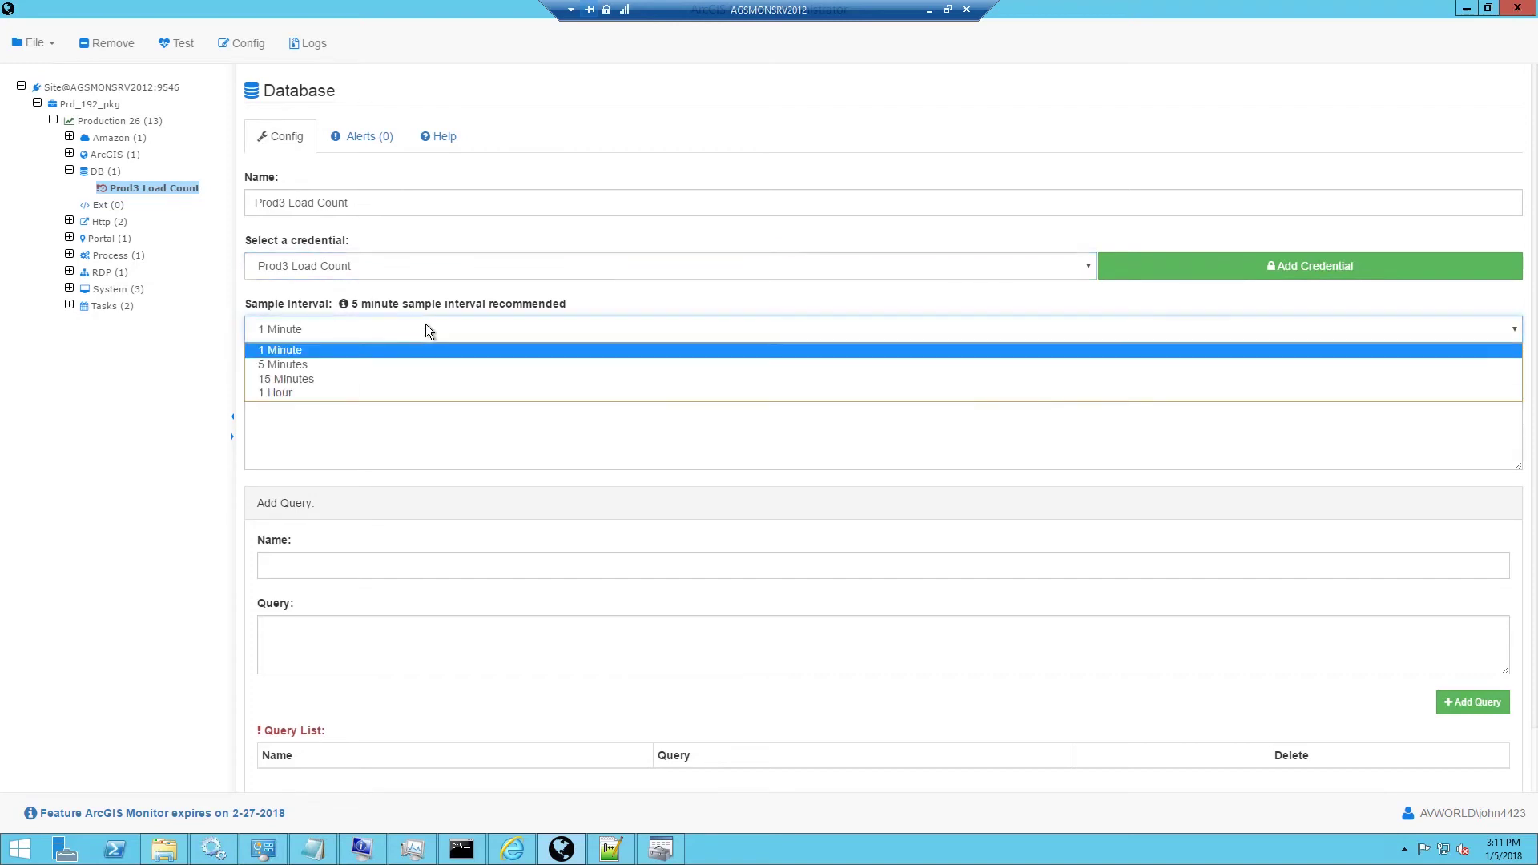
left_click(404, 363)
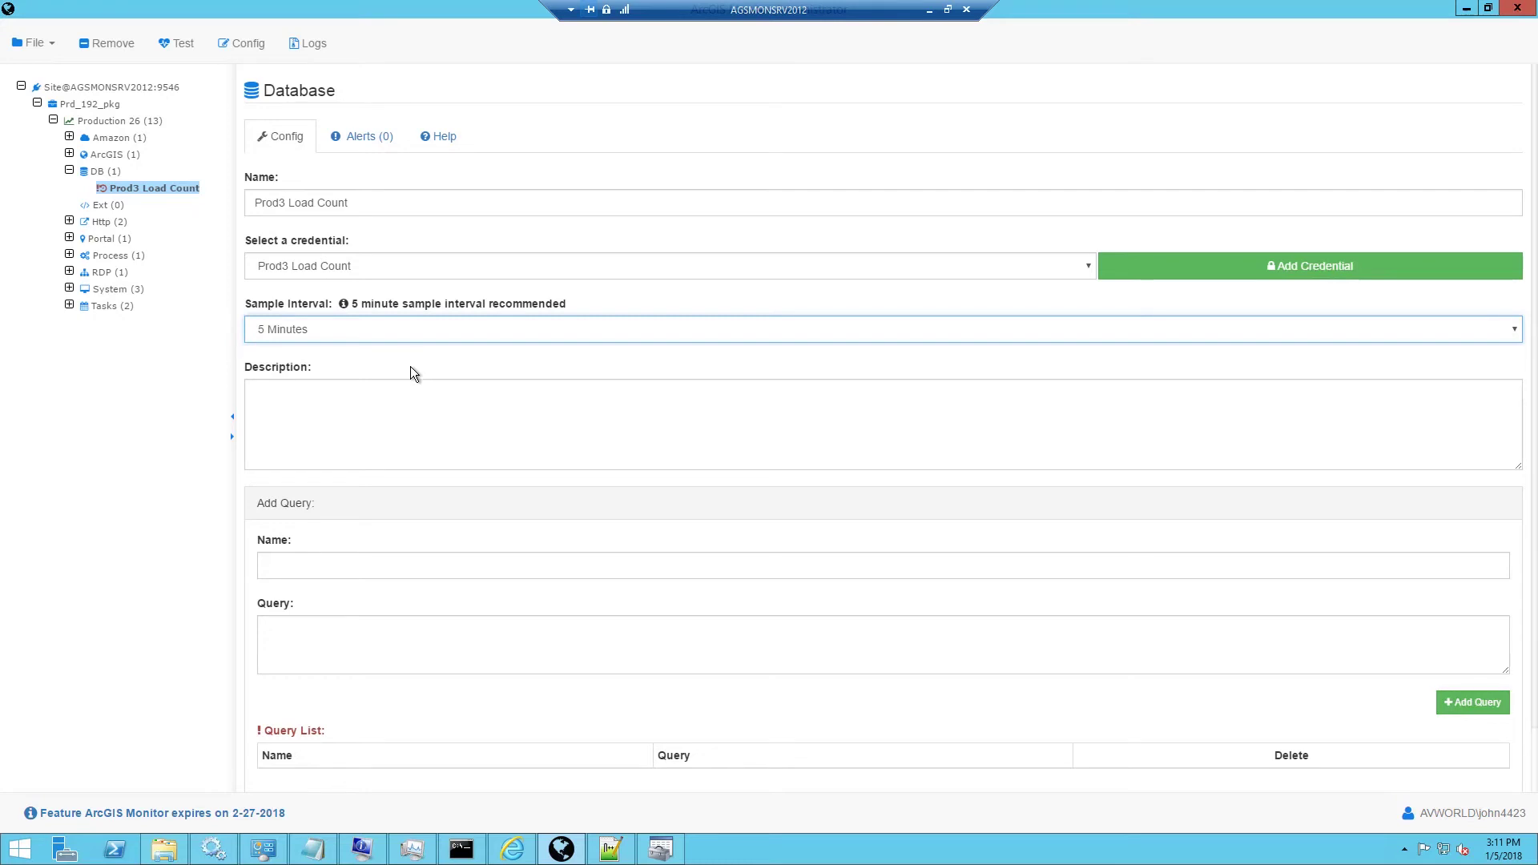
left_click(402, 398)
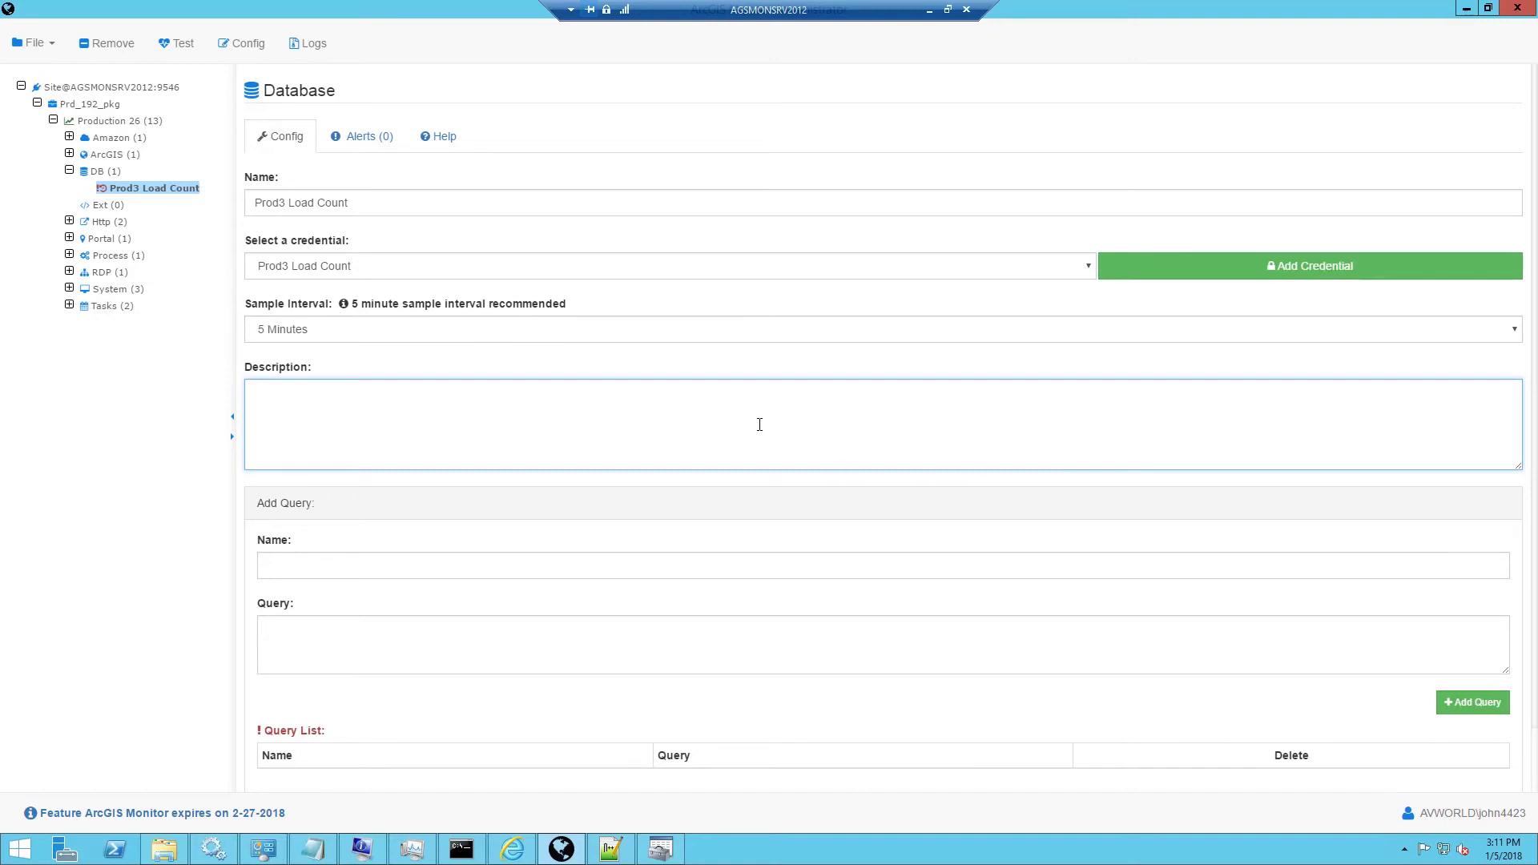
type("Prod2 Load Count")
left_click(630, 563)
Step: Add query Load Count: Select Count(*) FROM LoadTest2010.dbo.LoadTestRun WHERE Outcome='Completed'
scroll(801, 528, "down", 2)
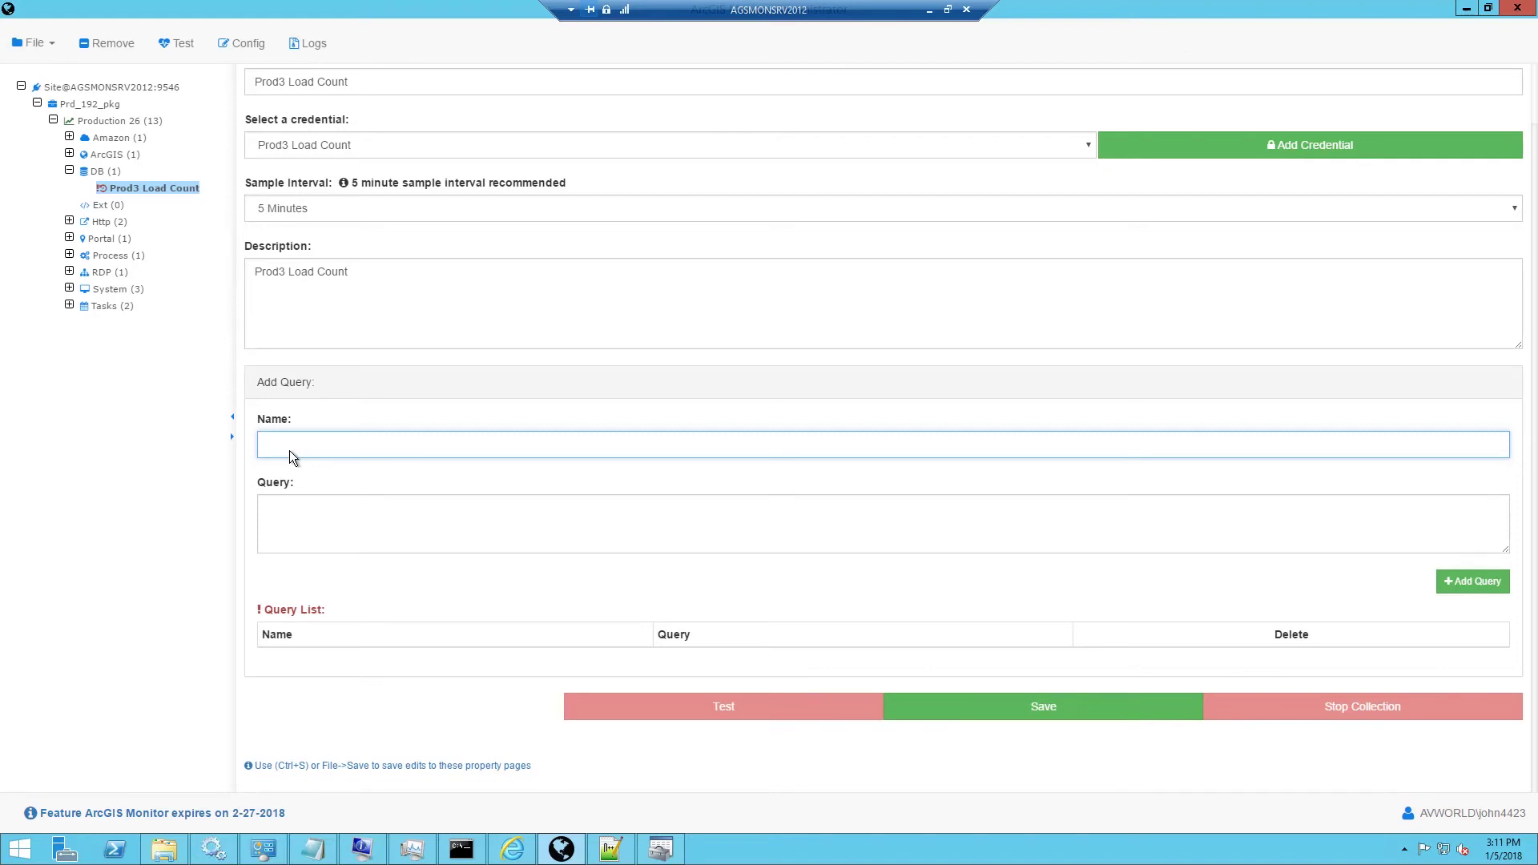
type("Load Count")
left_click(333, 515)
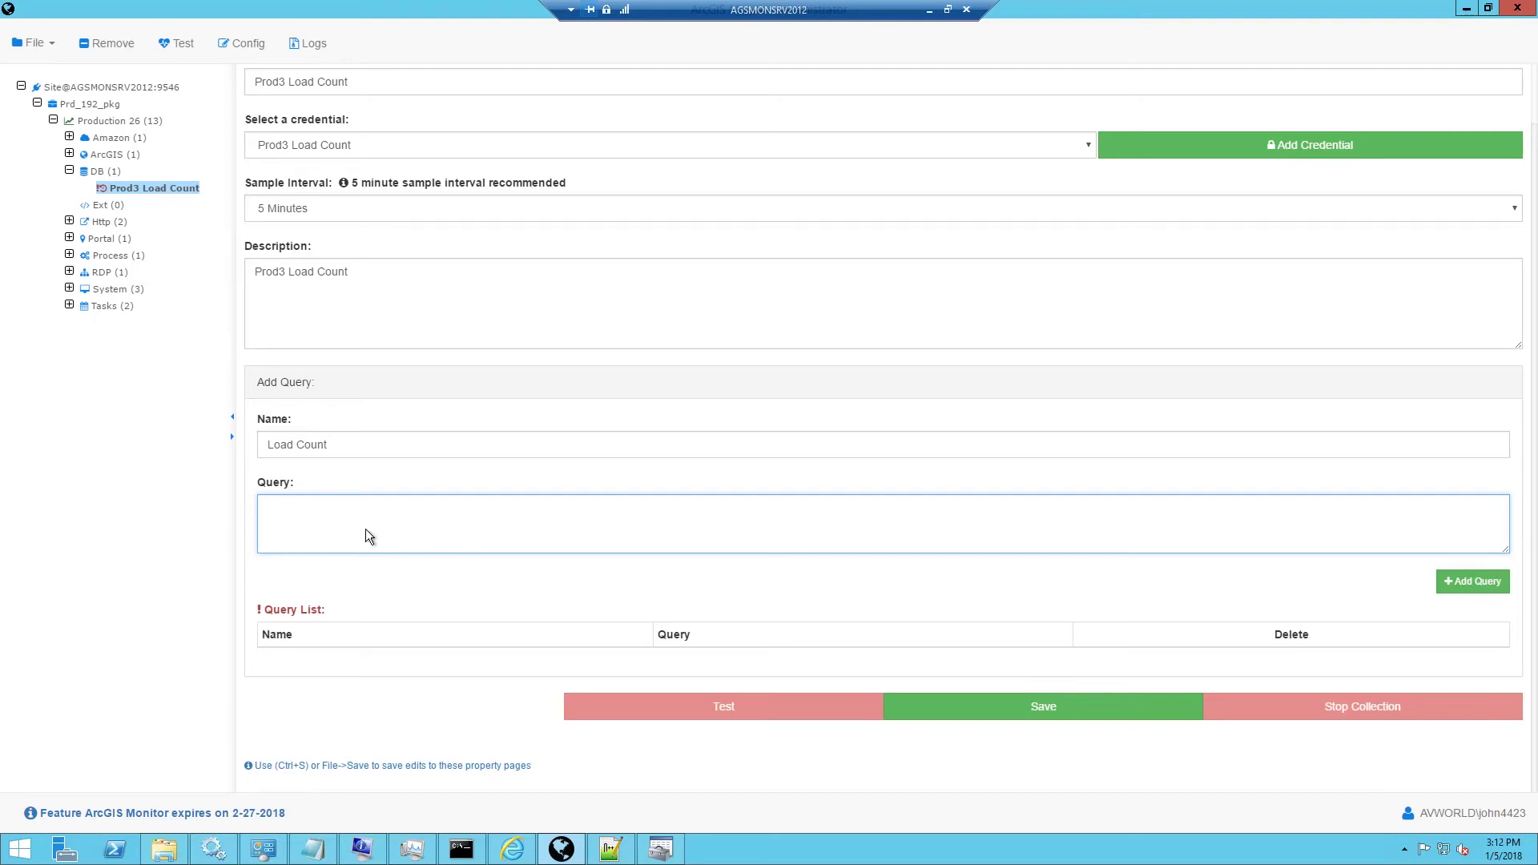
type("Select Count(*) FROM LoadTest2010.dbo.LoadTestRun WHERE Outcome='Completed'")
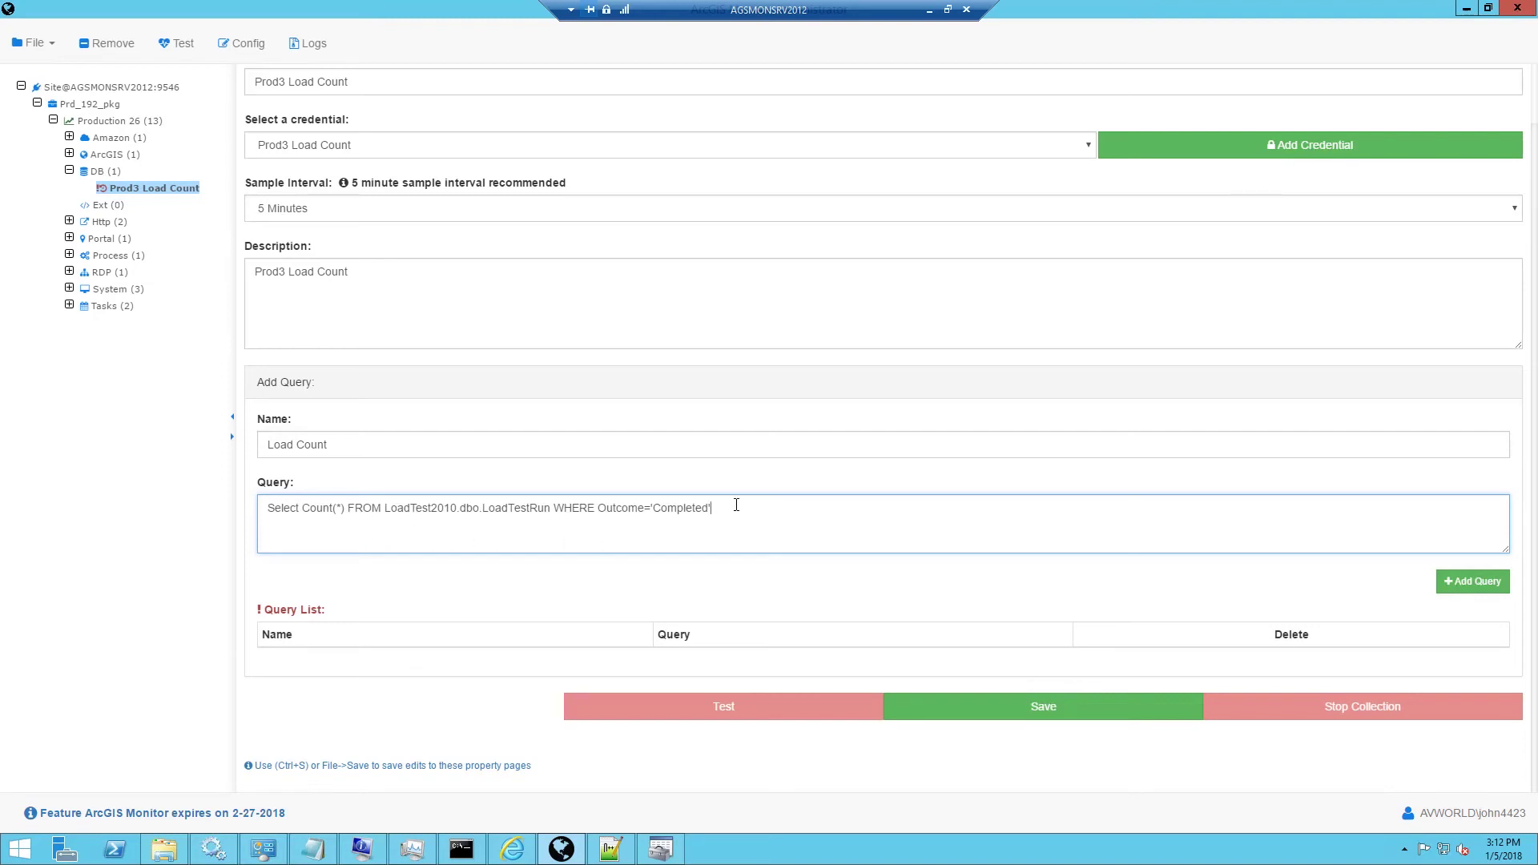
left_click_drag(733, 506, 231, 506)
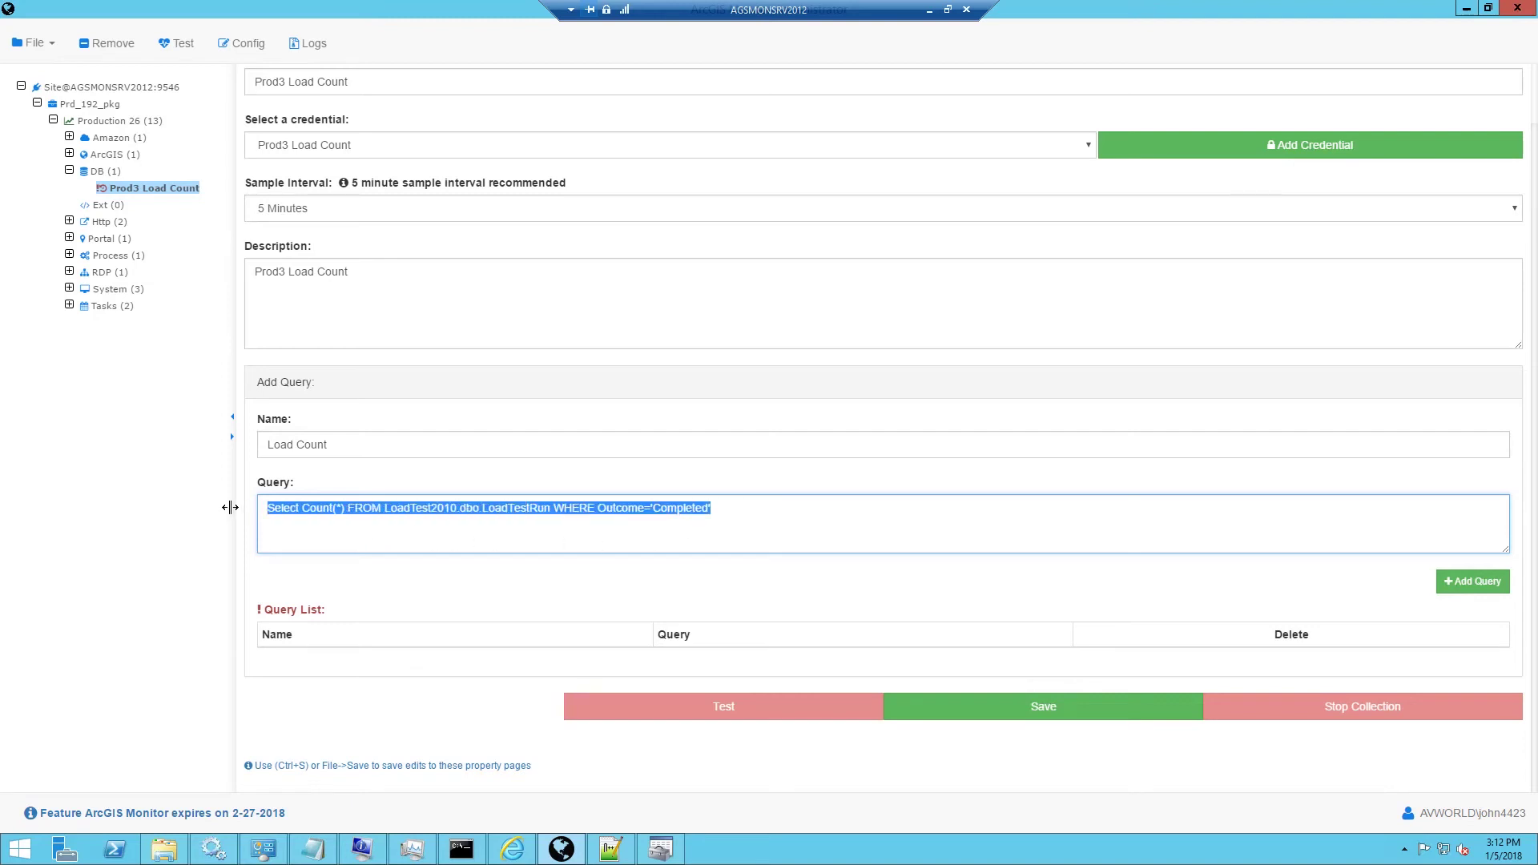
left_click(721, 510)
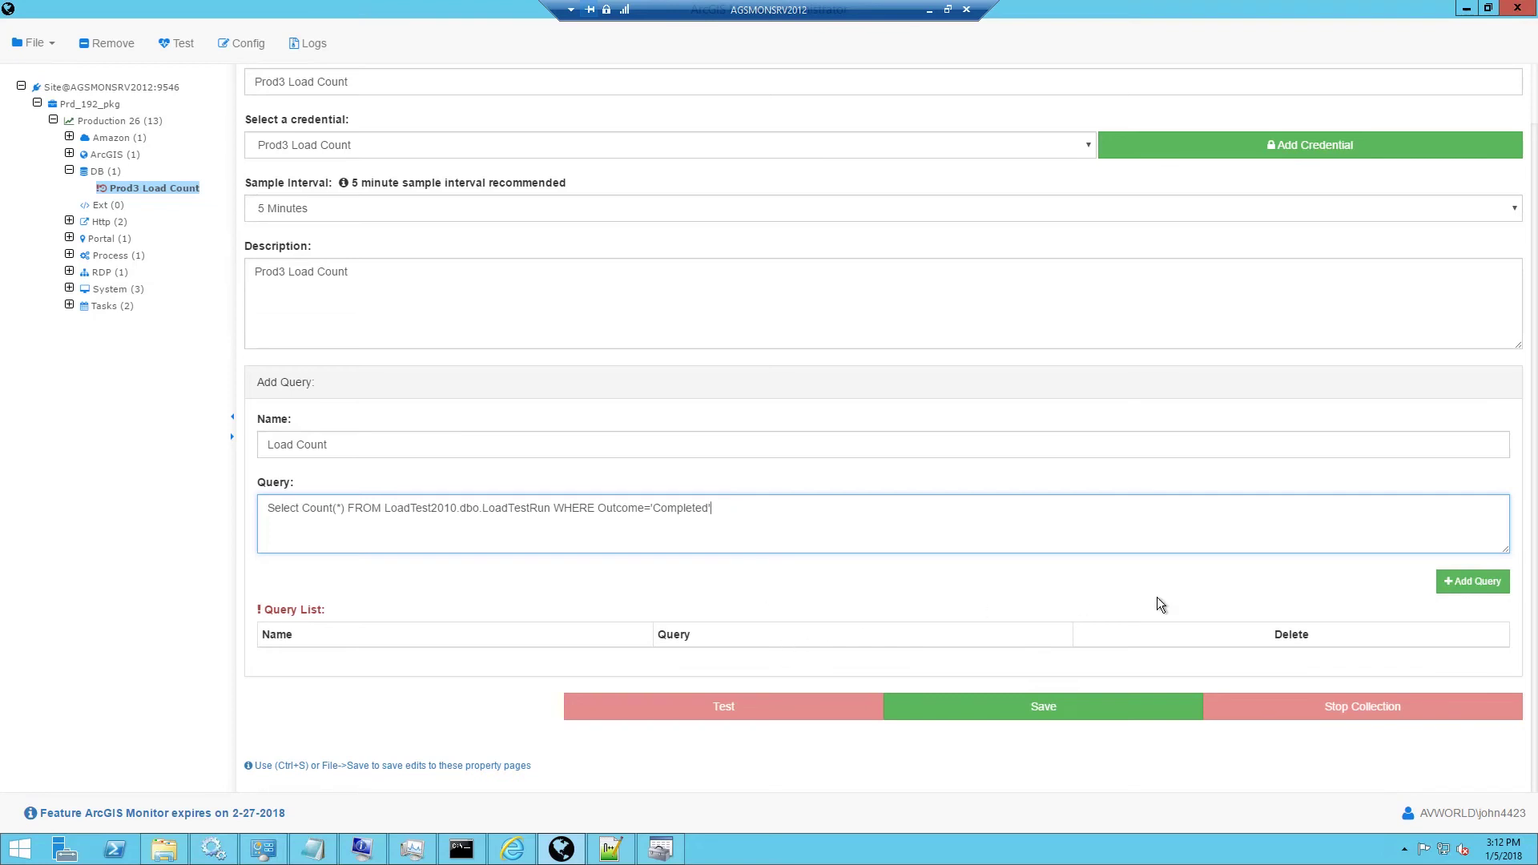
left_click(1473, 581)
Step: Test the Prod3 Load Count query, confirm it returns 592.000, and save the counter
scroll(801, 677, "down", 1)
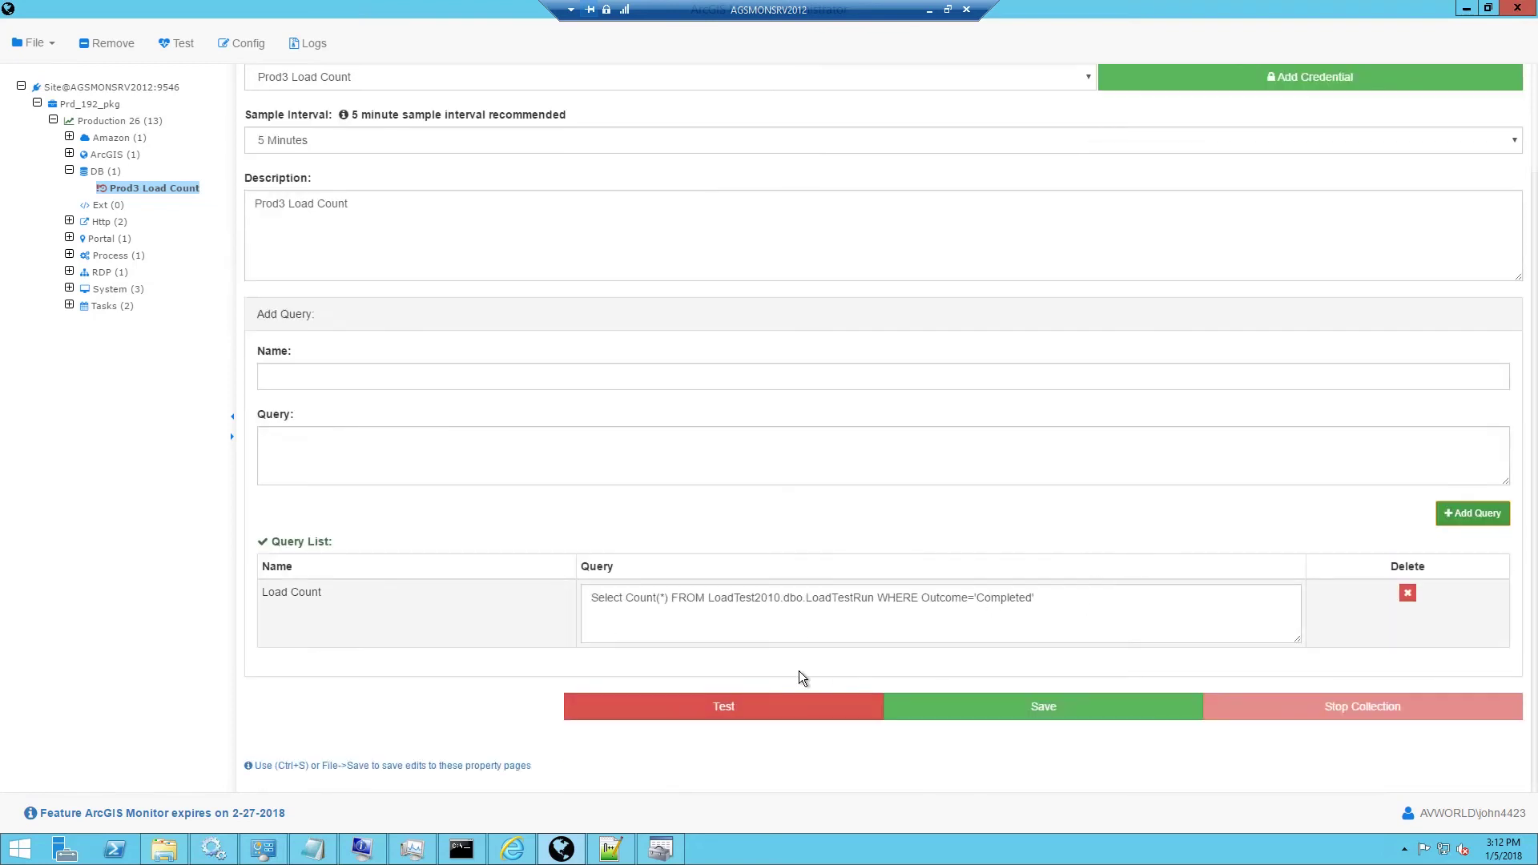
left_click(772, 709)
scroll(774, 710, "down", 2)
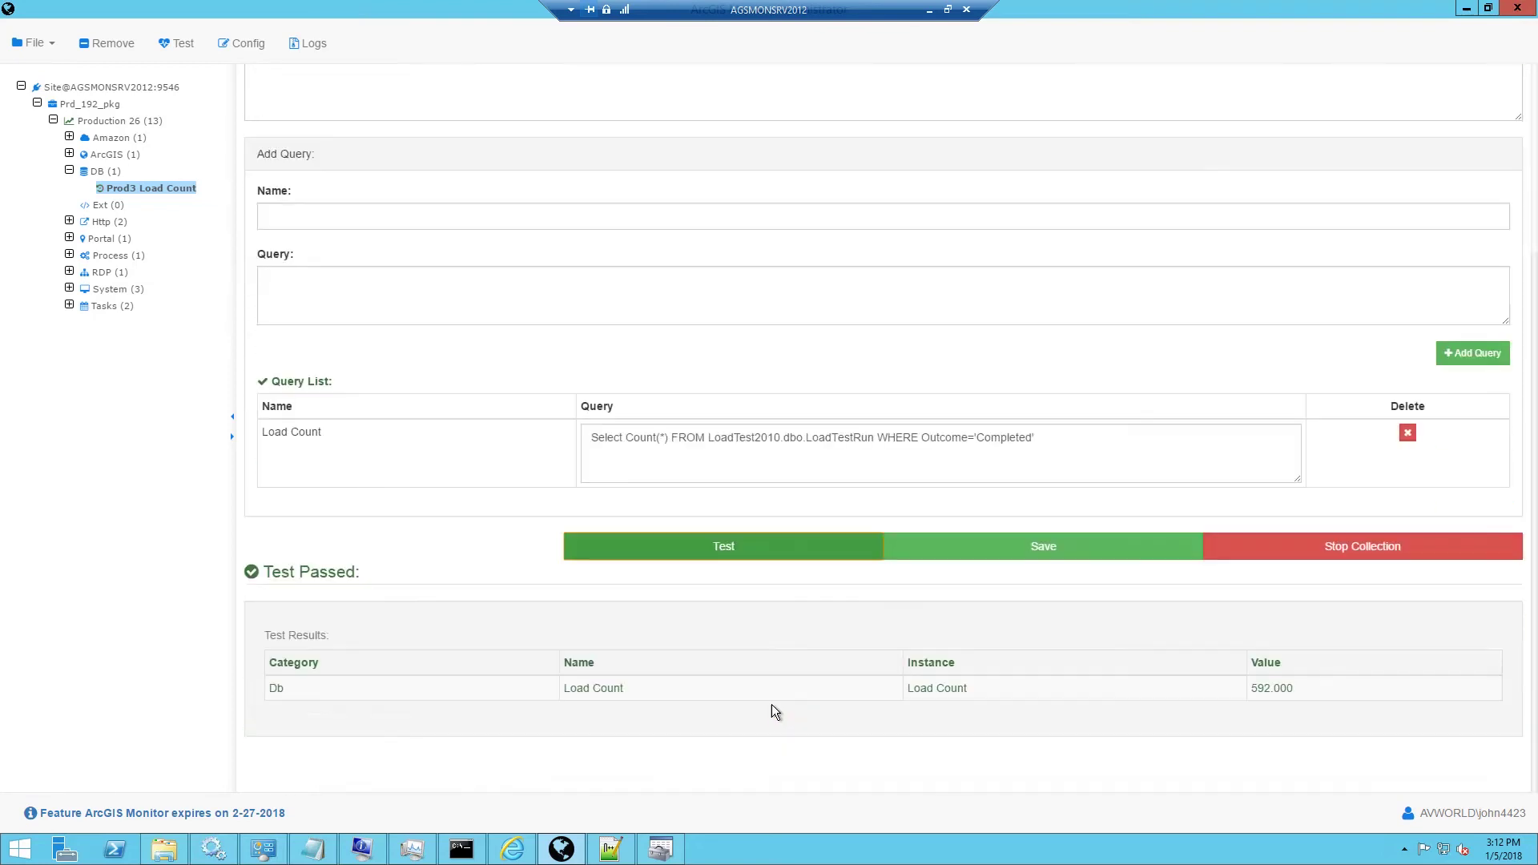
scroll(771, 705, "down", 1)
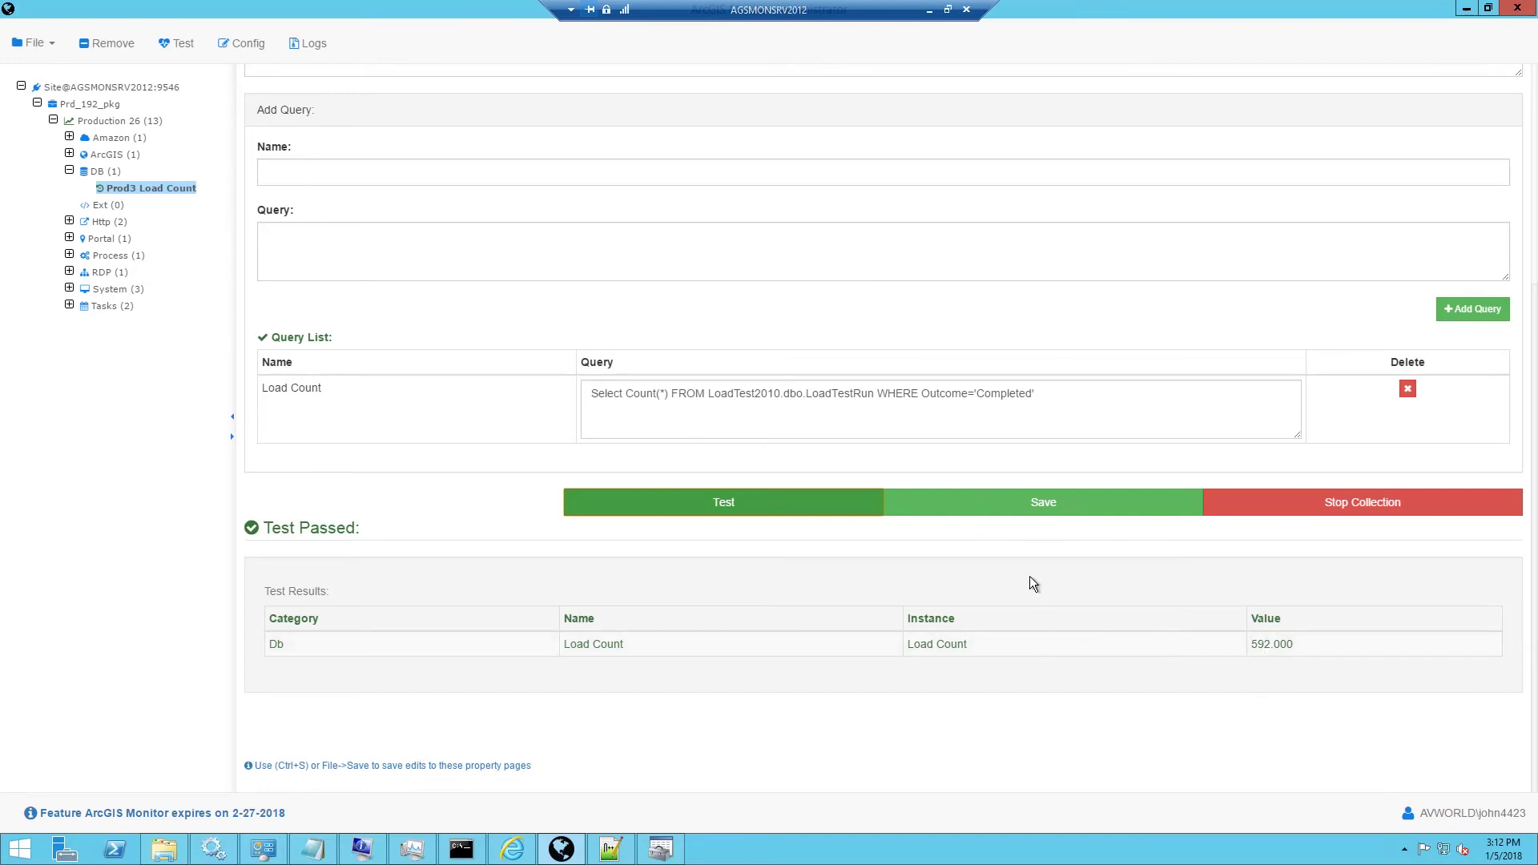
left_click(985, 503)
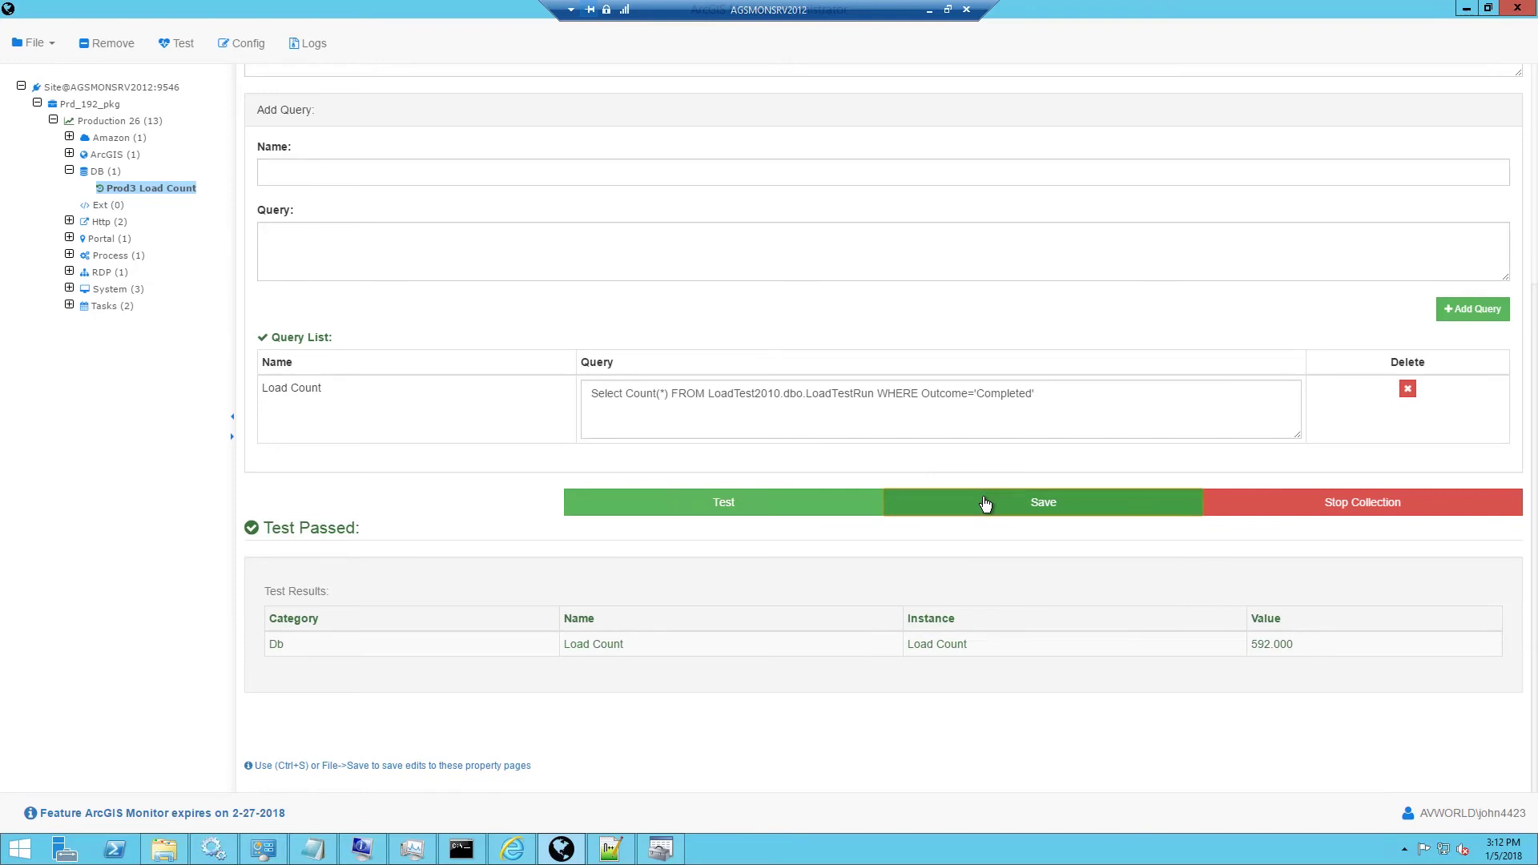
scroll(881, 517, "up", 3)
scroll(900, 577, "down", 3)
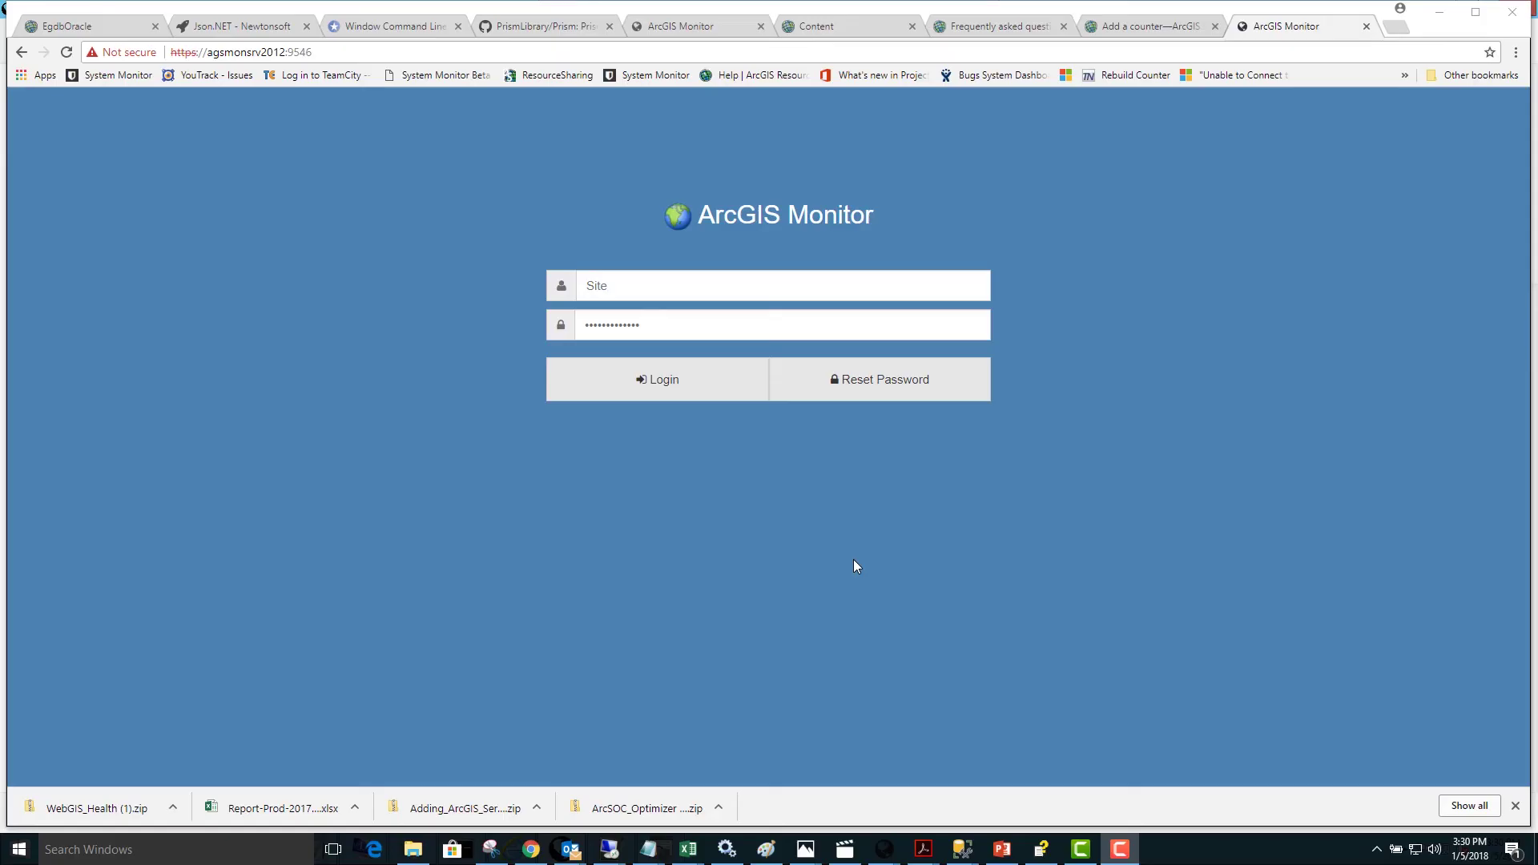
Step: Log in to the Monitor site and chart Load Count under Categories > Database
left_click(697, 381)
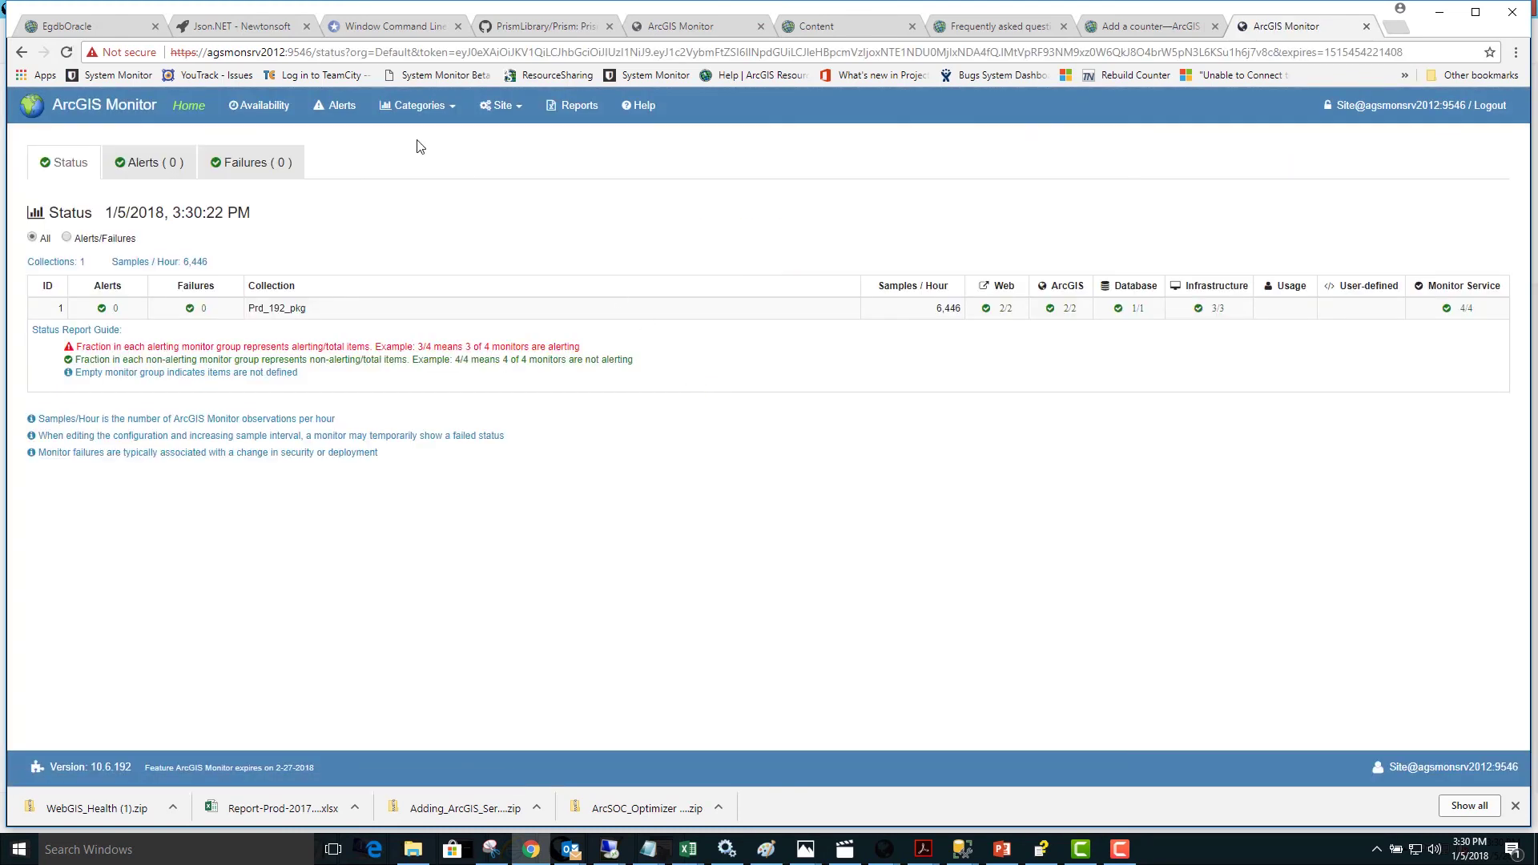
left_click(402, 108)
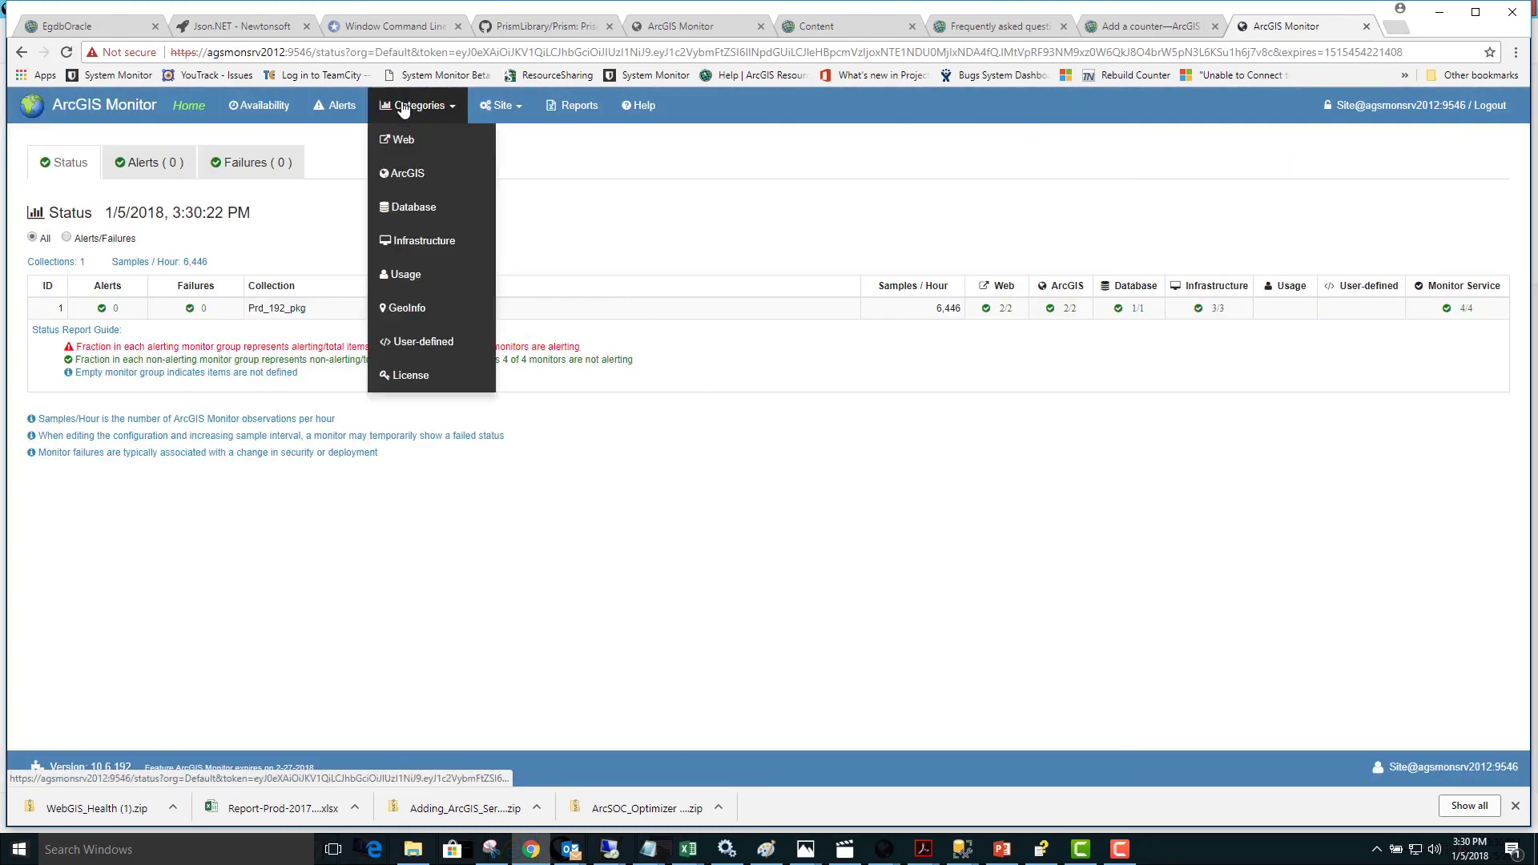
left_click(415, 207)
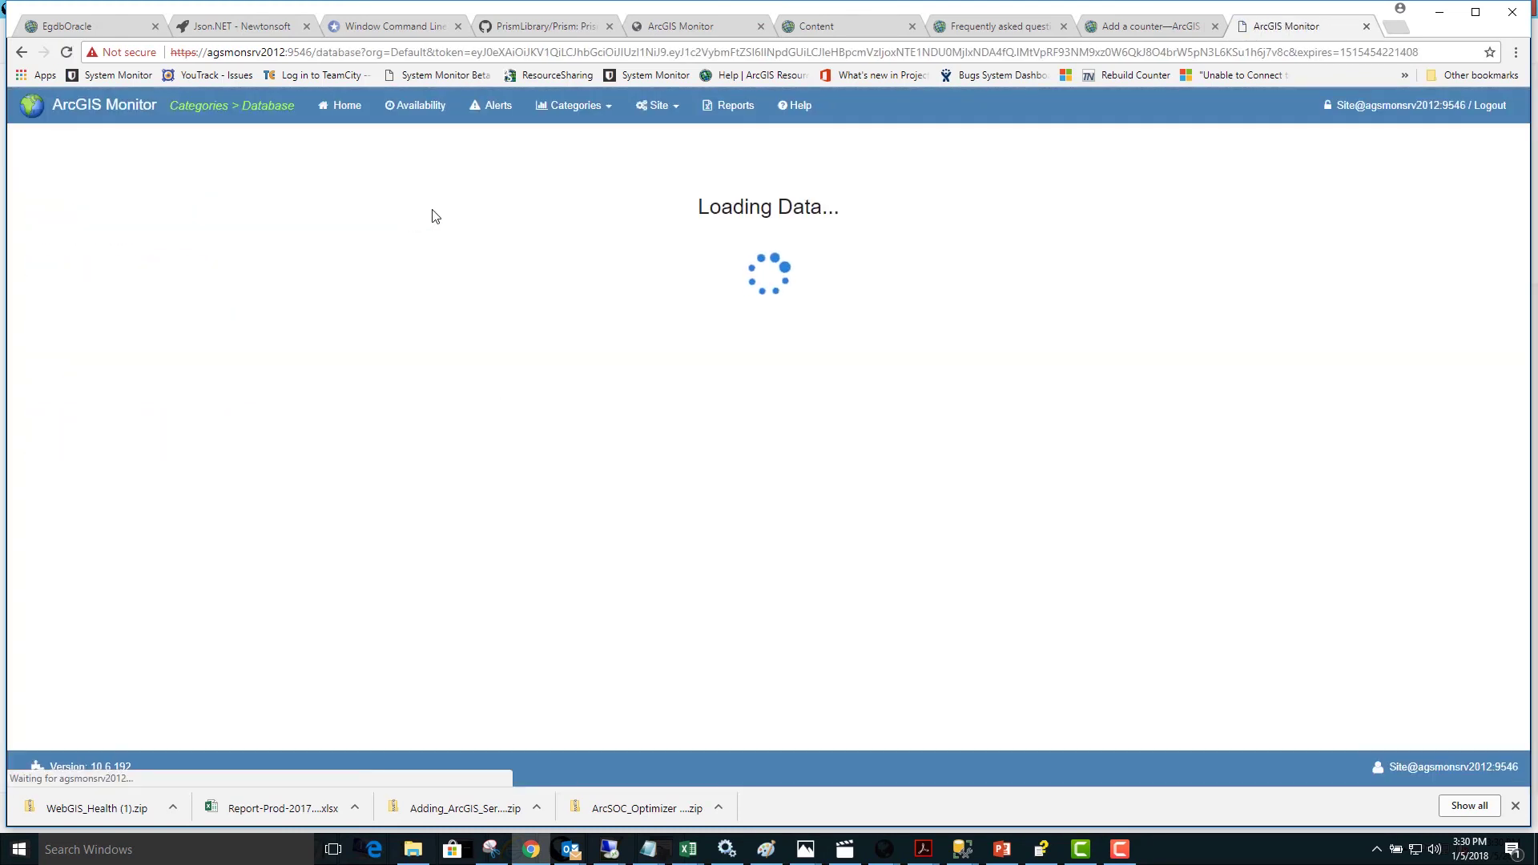
left_click(44, 159)
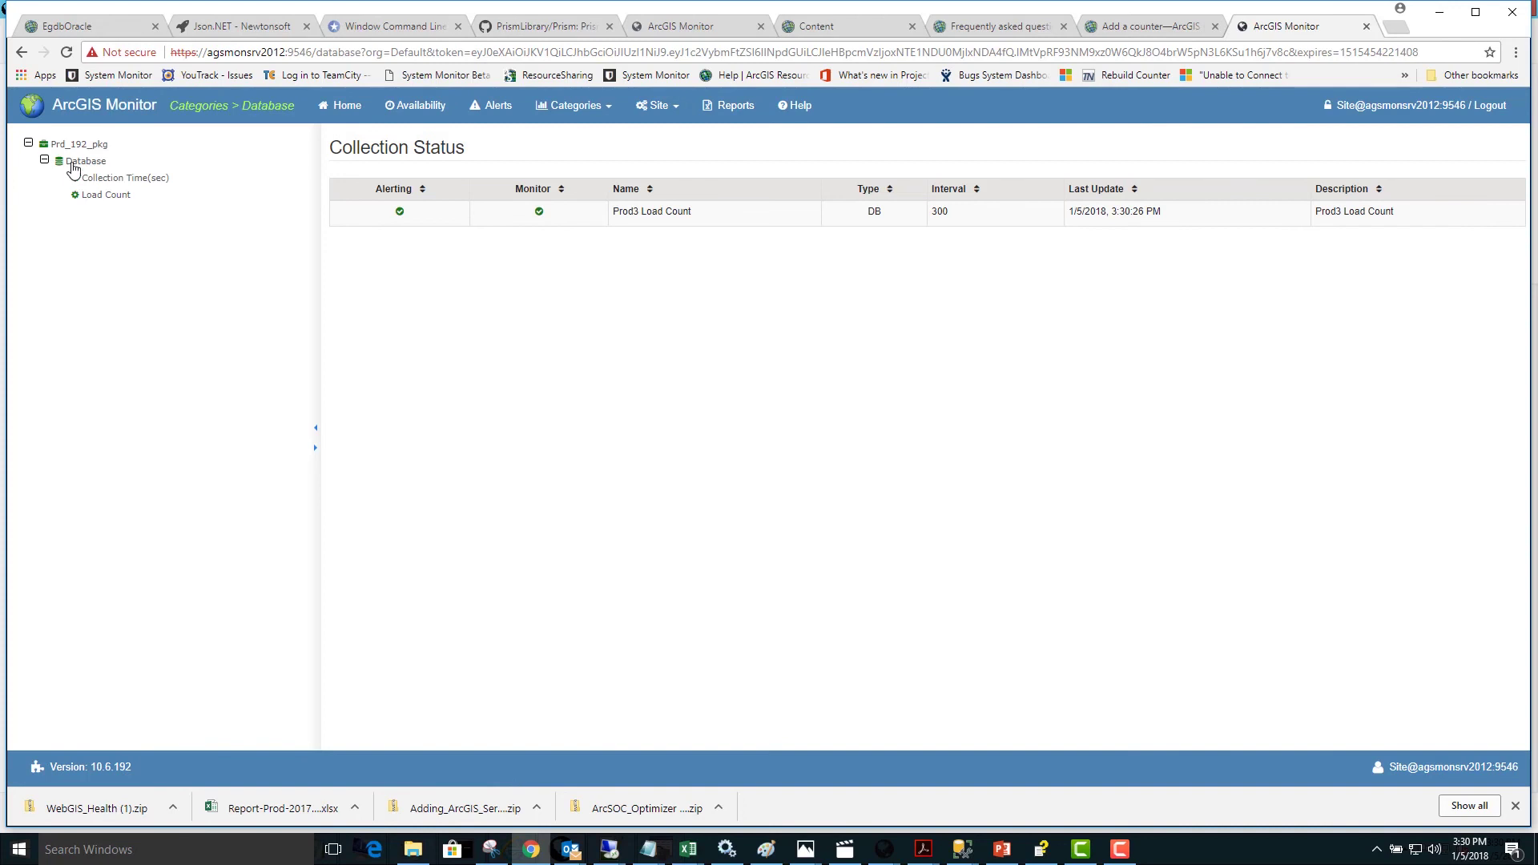
left_click(102, 195)
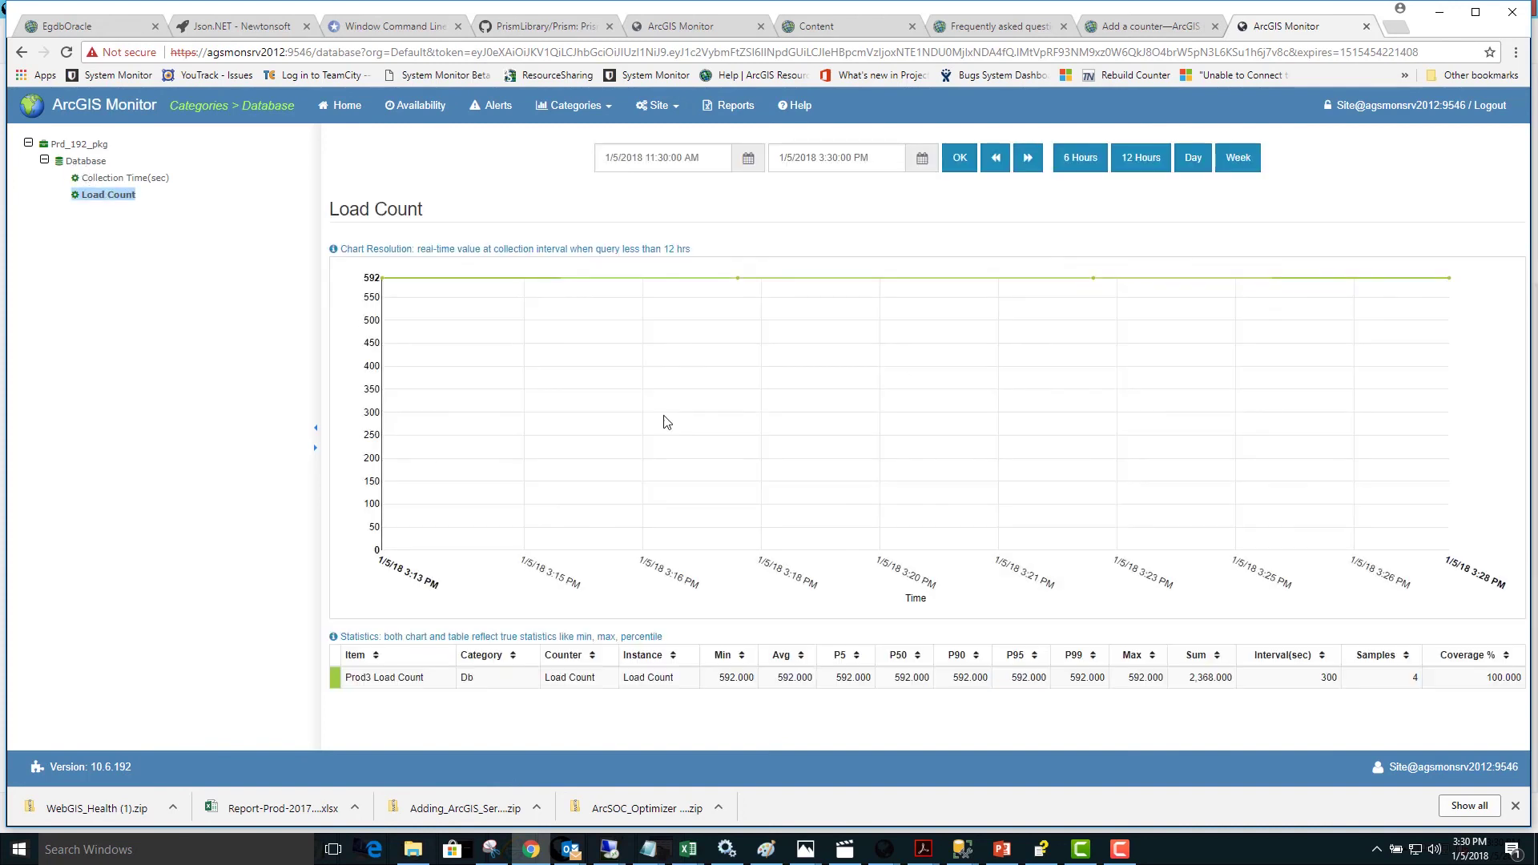